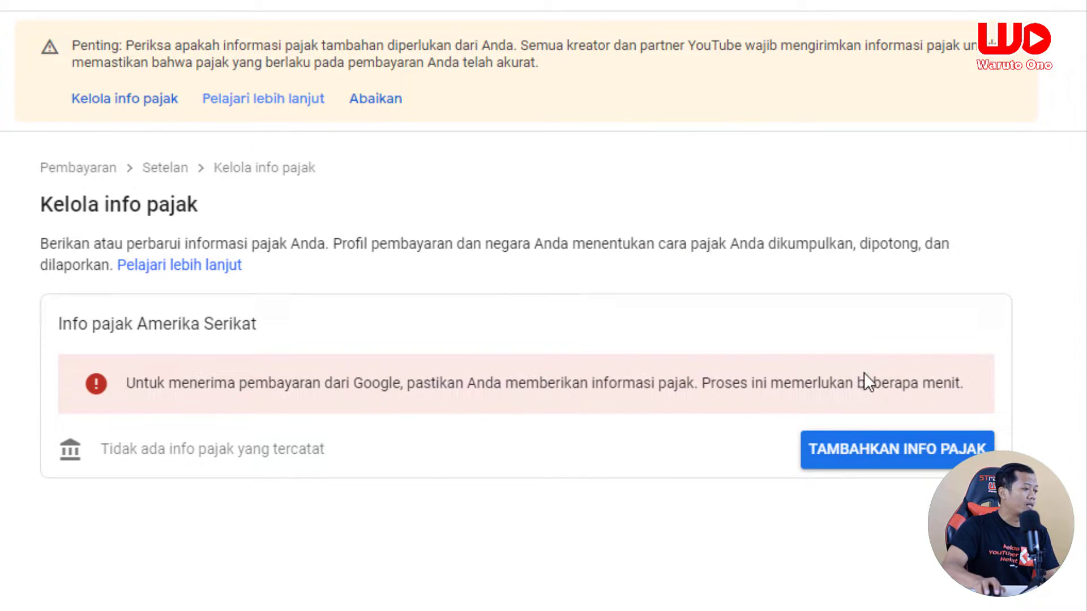
Start adding the United States tax info and verify the account by entering the account password
click(845, 468)
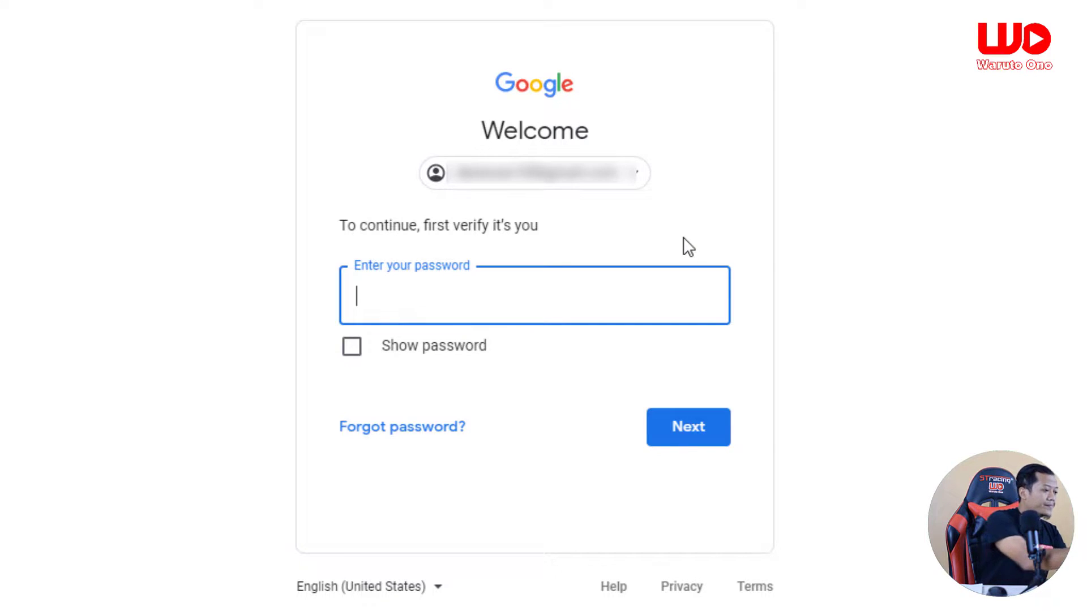
text(***)
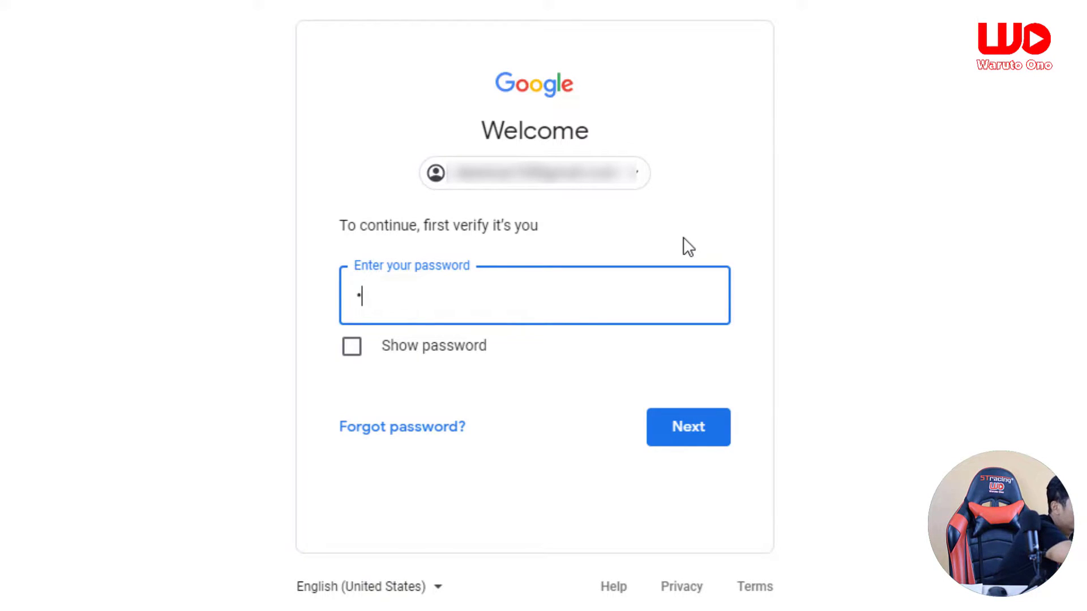
text(*******)
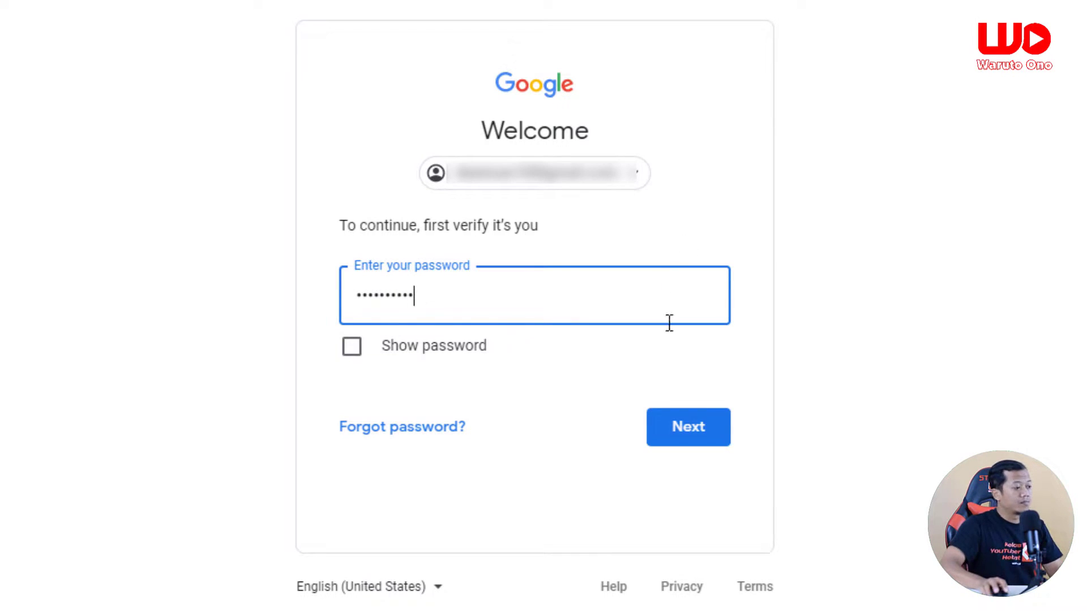
click(693, 427)
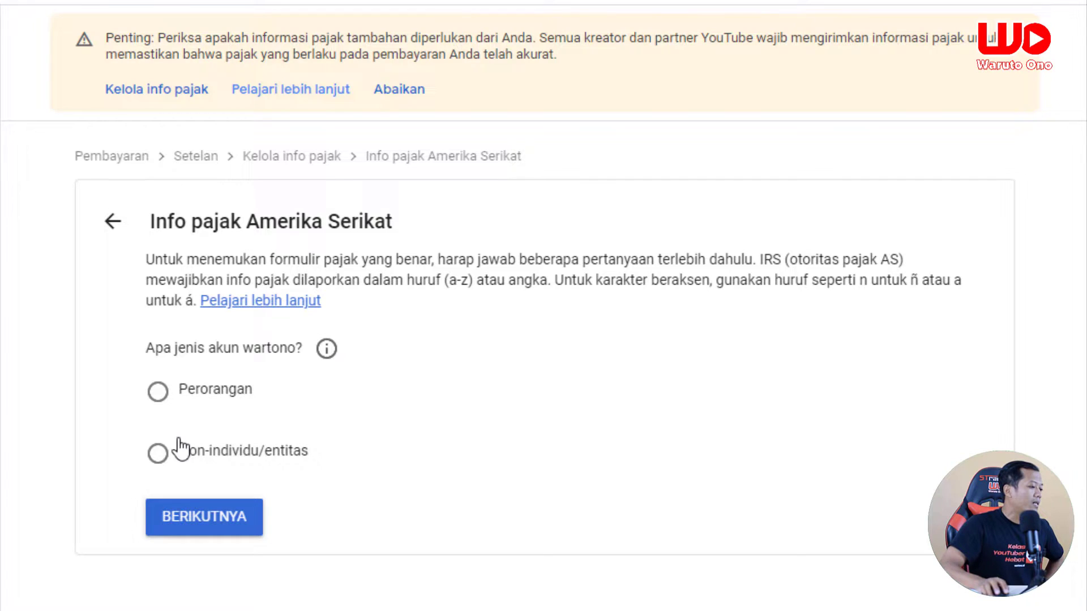
Set the account type to Perorangan and answer Tidak to being a United States citizen or resident
click(159, 392)
click(219, 534)
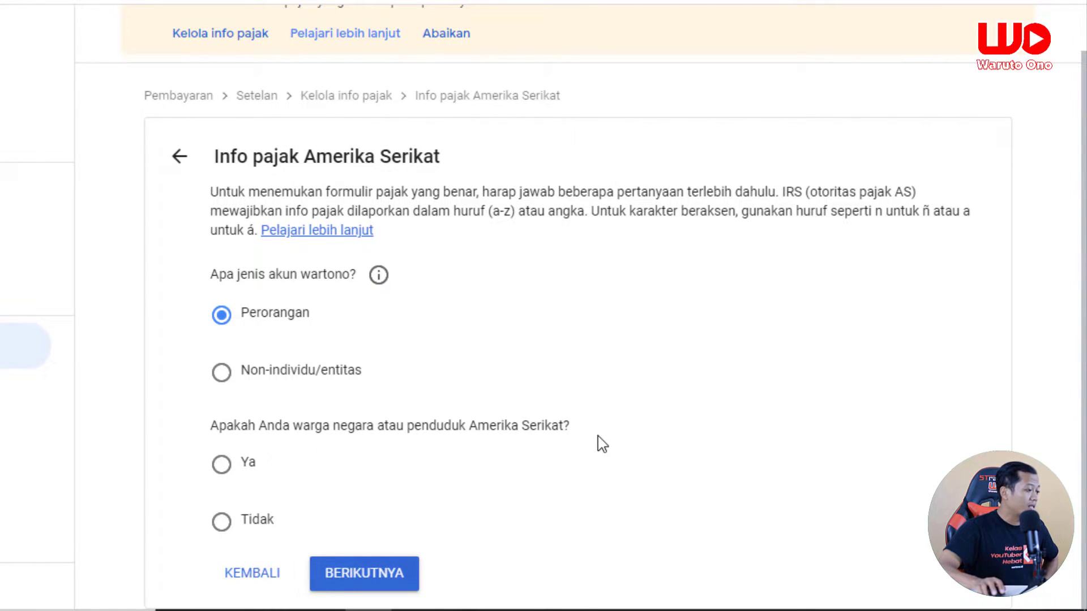
click(223, 523)
click(379, 581)
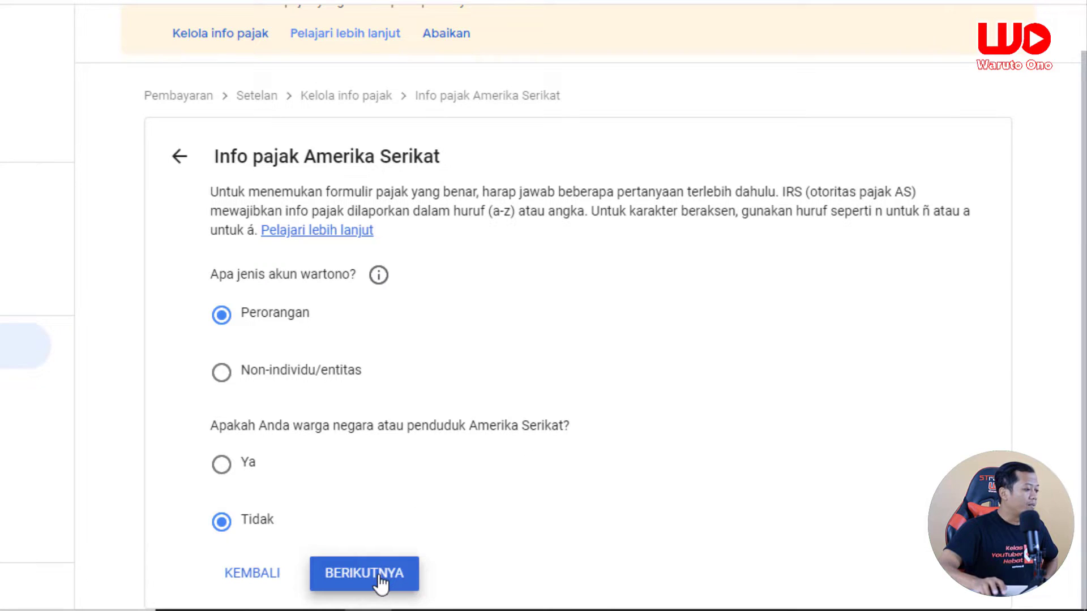
Choose W-8BEN as the W-8 tax form type and start the form
scroll(583, 453, down, 3)
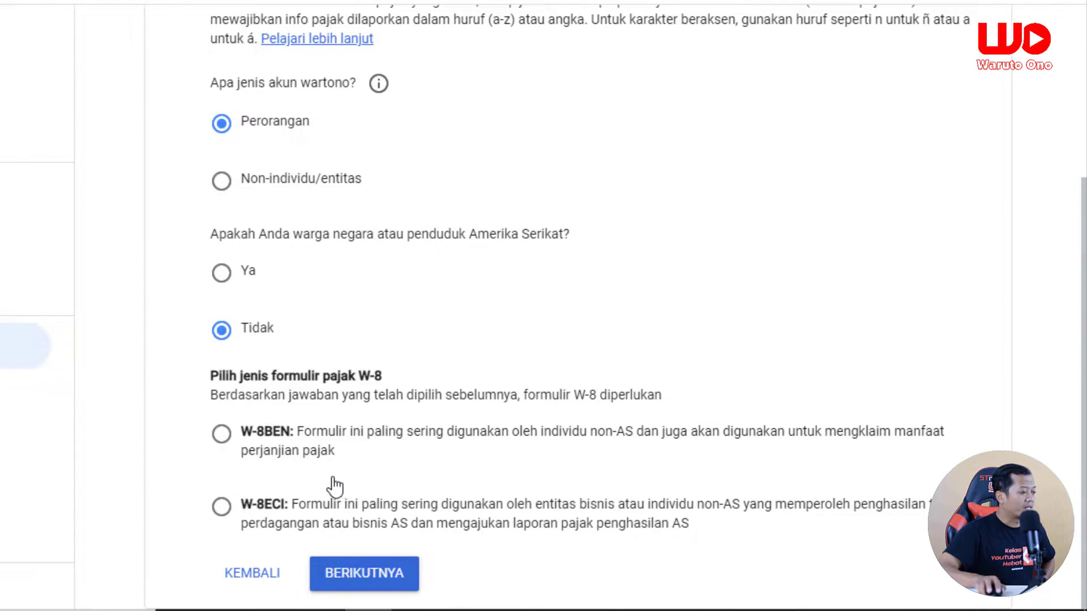
click(222, 436)
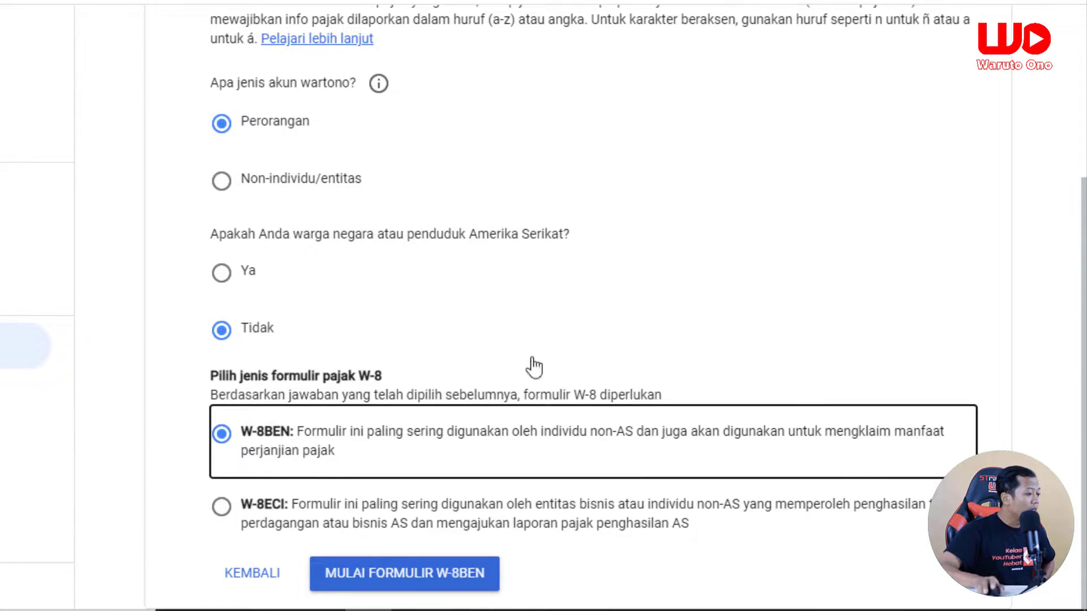
click(405, 577)
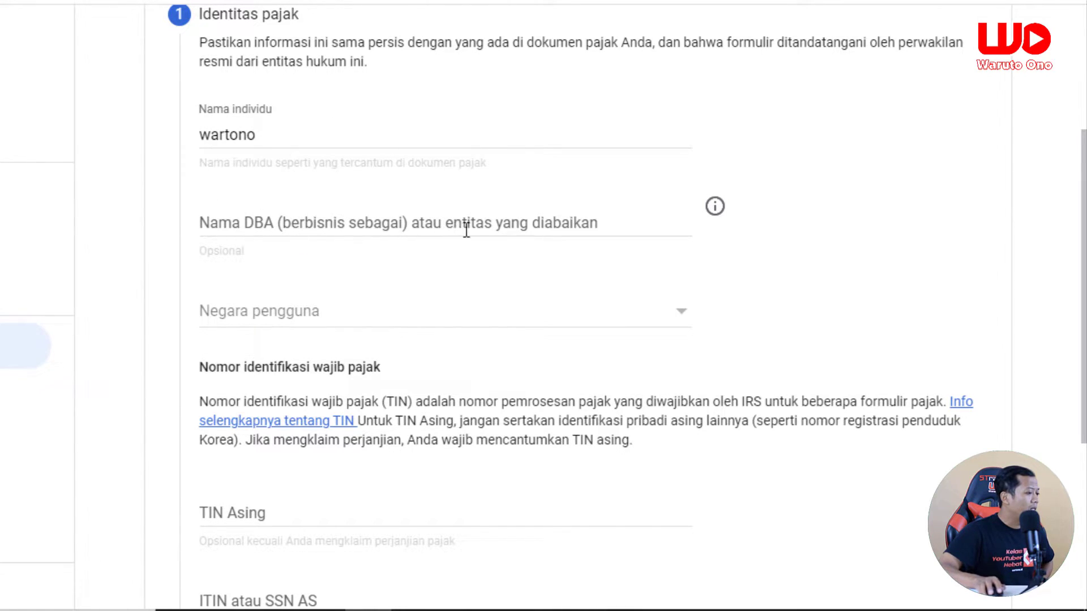
Set Negara pengguna in the tax identity section to Indonesia
click(629, 320)
scroll(429, 323, down, 10)
scroll(390, 387, down, 15)
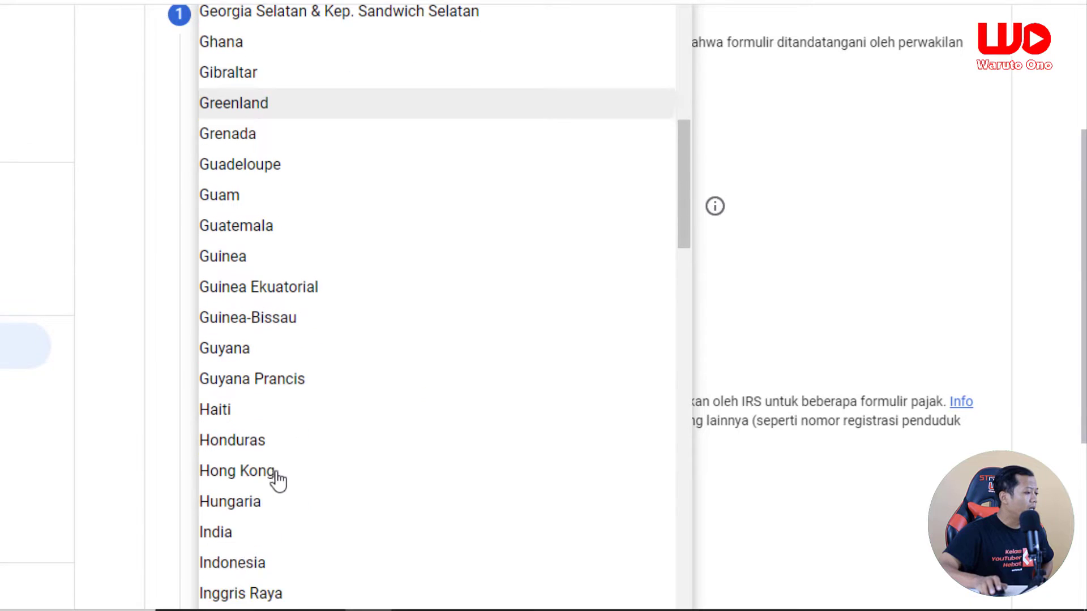
scroll(265, 472, down, 5)
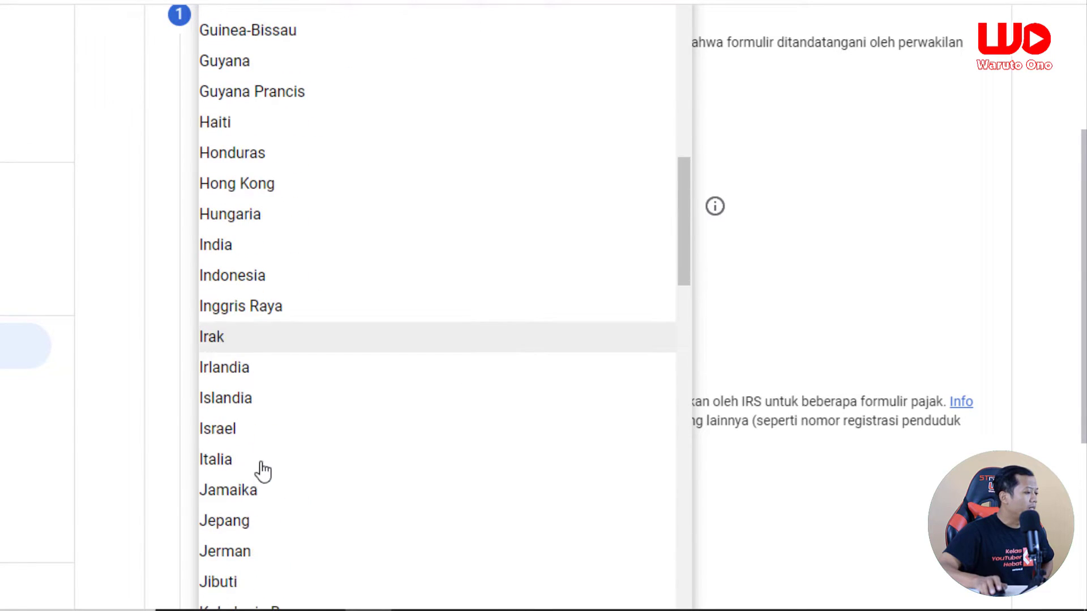
click(253, 283)
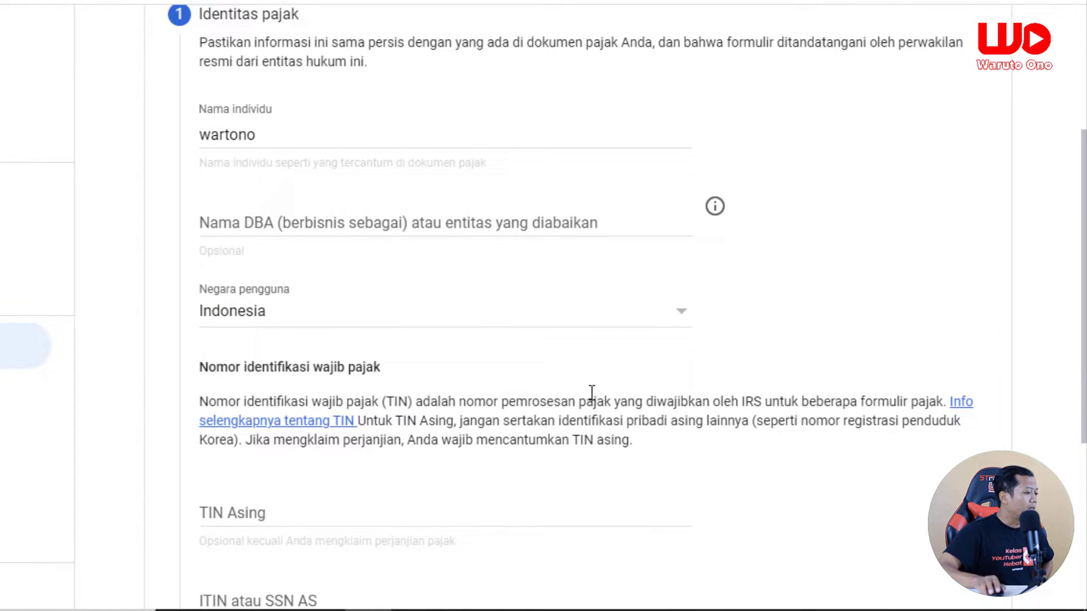
Enter the taxpayer identification number as TIN Asing and continue to the address section
scroll(608, 359, down, 3)
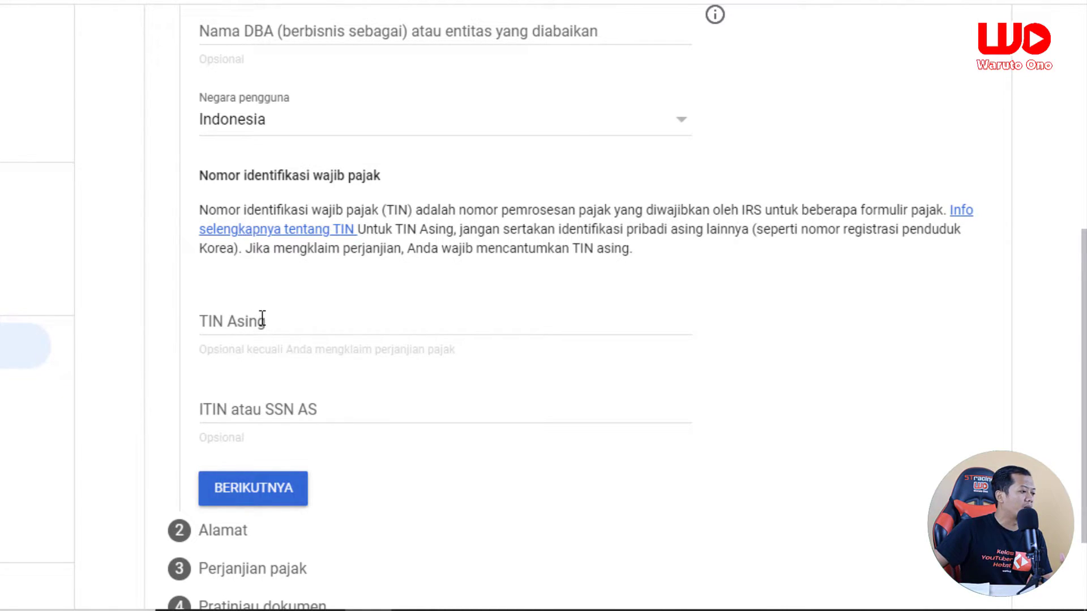
click(243, 317)
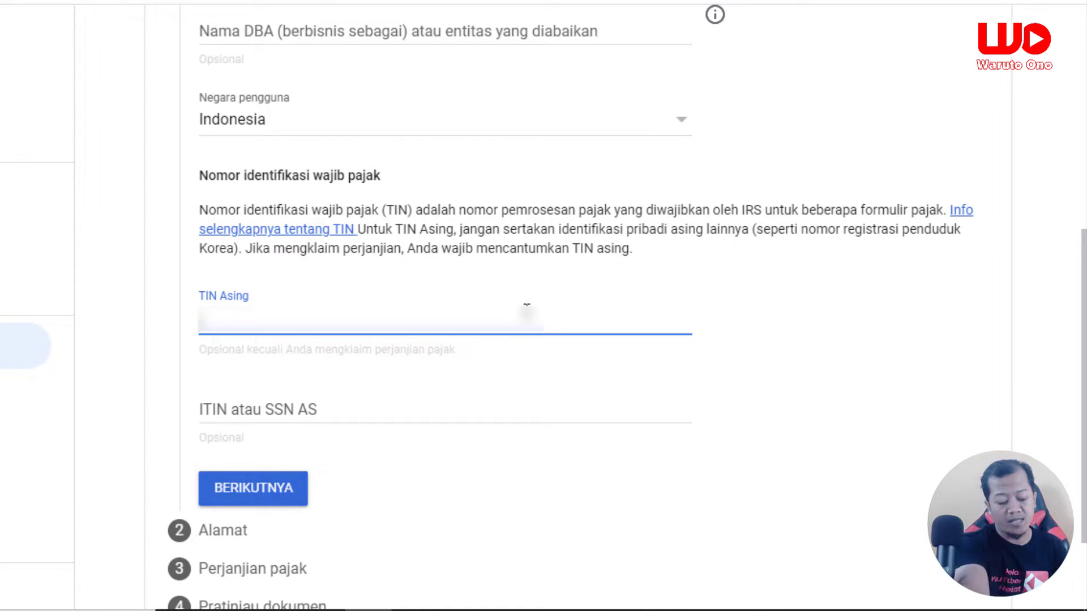
text(**)
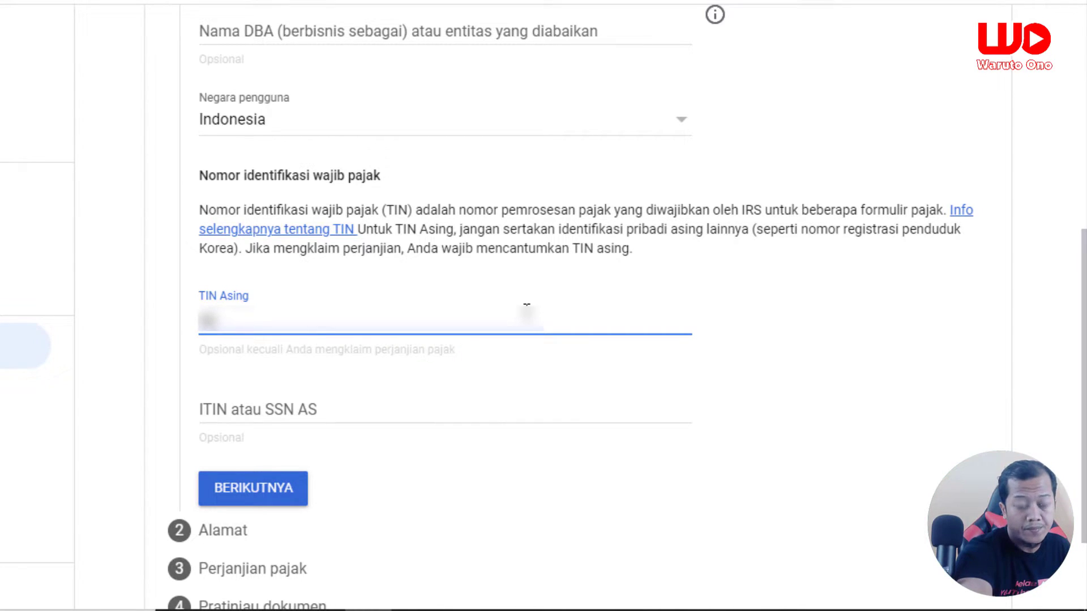
text(****)
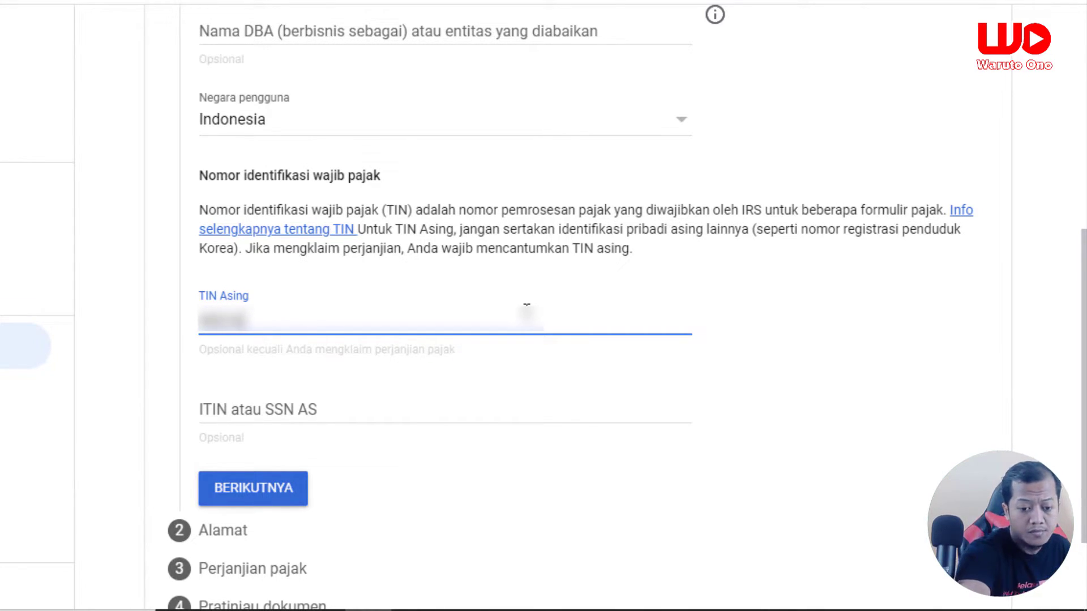
text(****)
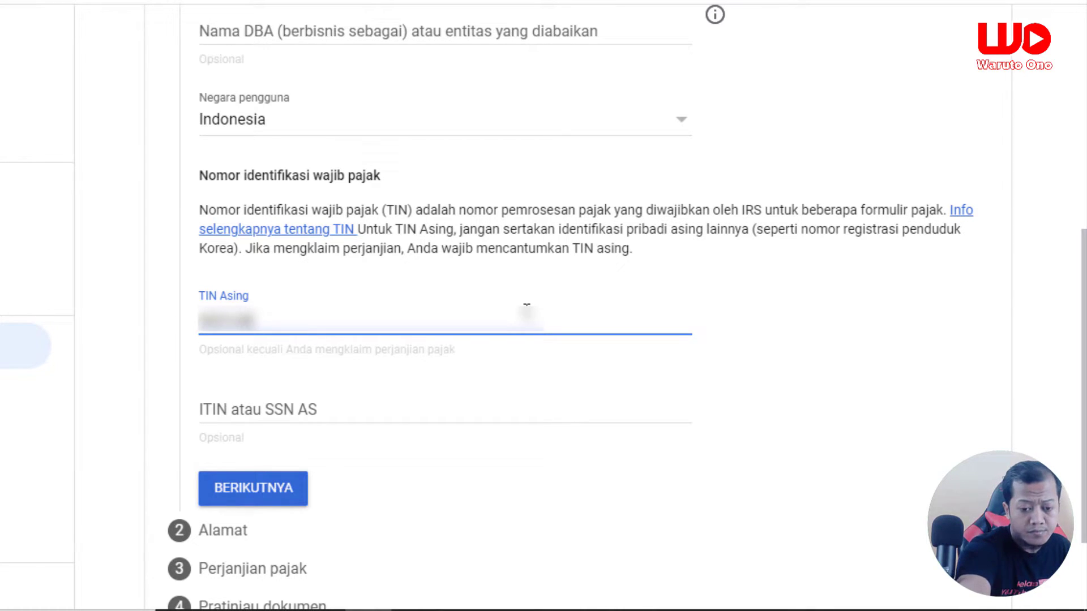
text(****)
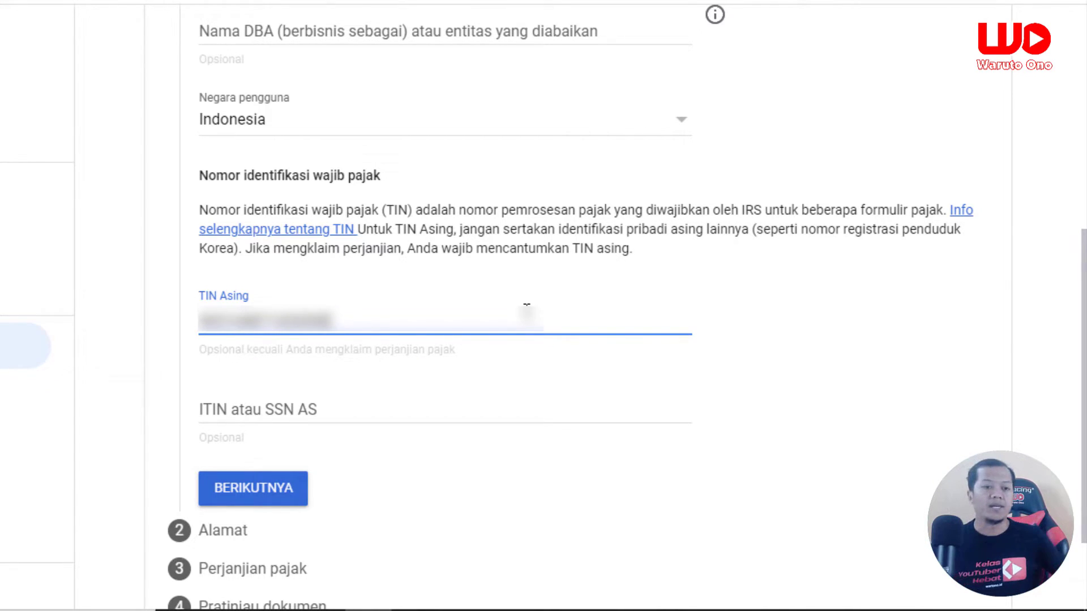
click(273, 490)
Fill in the permanent residence's street address, city, province and postal code, mark the mailing address as the same, and continue
scroll(538, 317, down, 2)
scroll(619, 258, up, 1)
scroll(618, 258, up, 6)
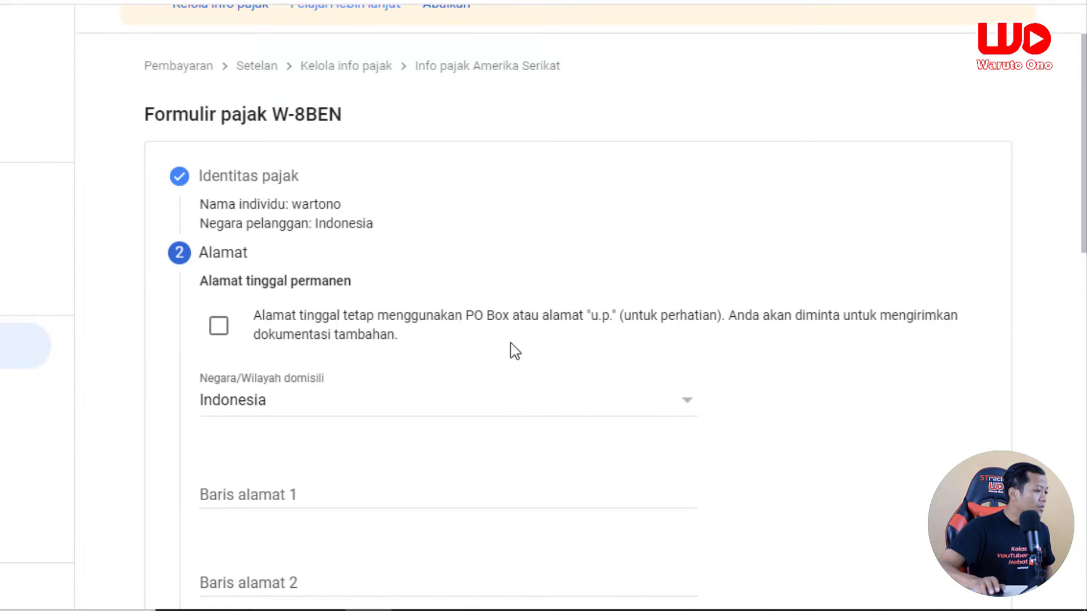
scroll(513, 351, down, 3)
click(327, 304)
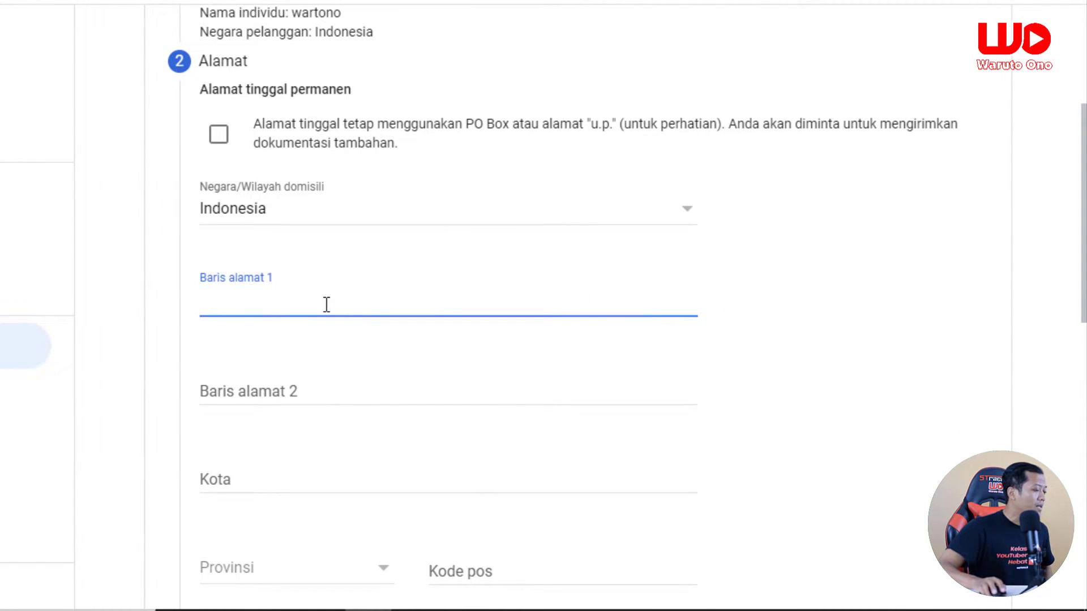
scroll(405, 303, down, 3)
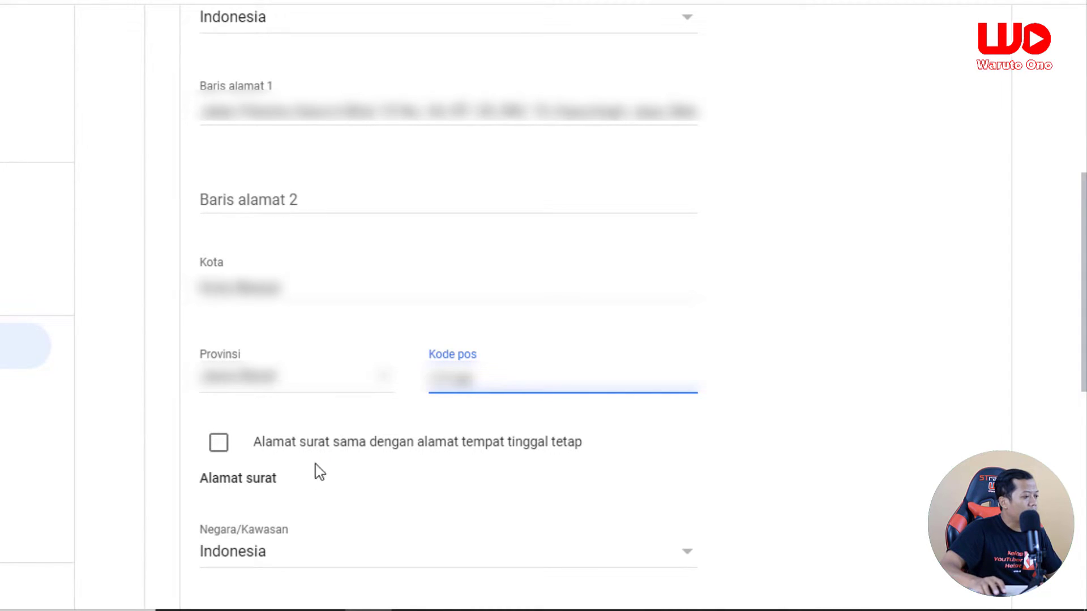
click(219, 443)
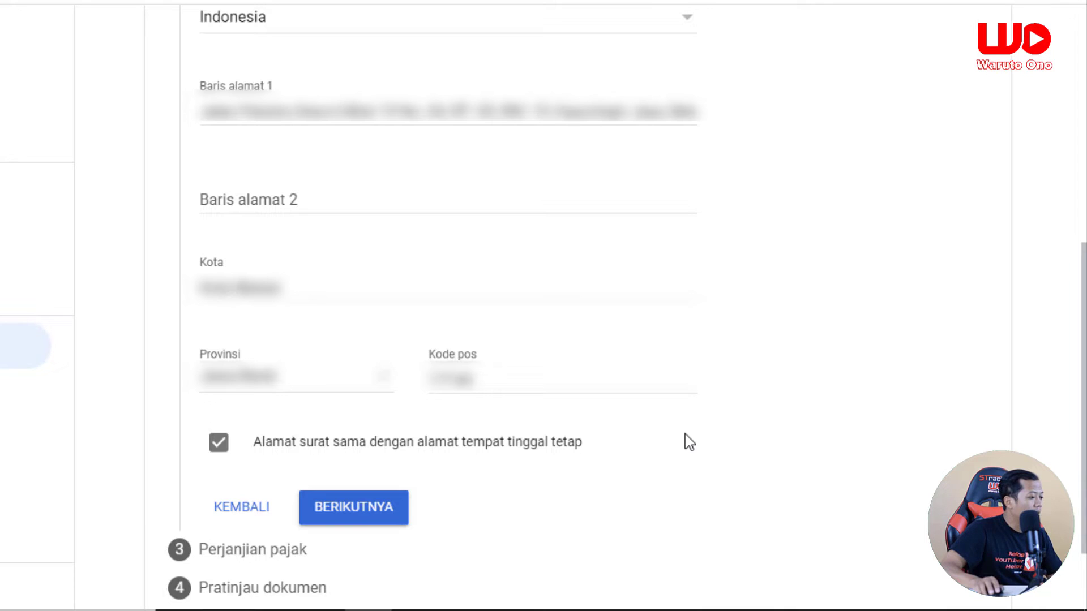
click(375, 509)
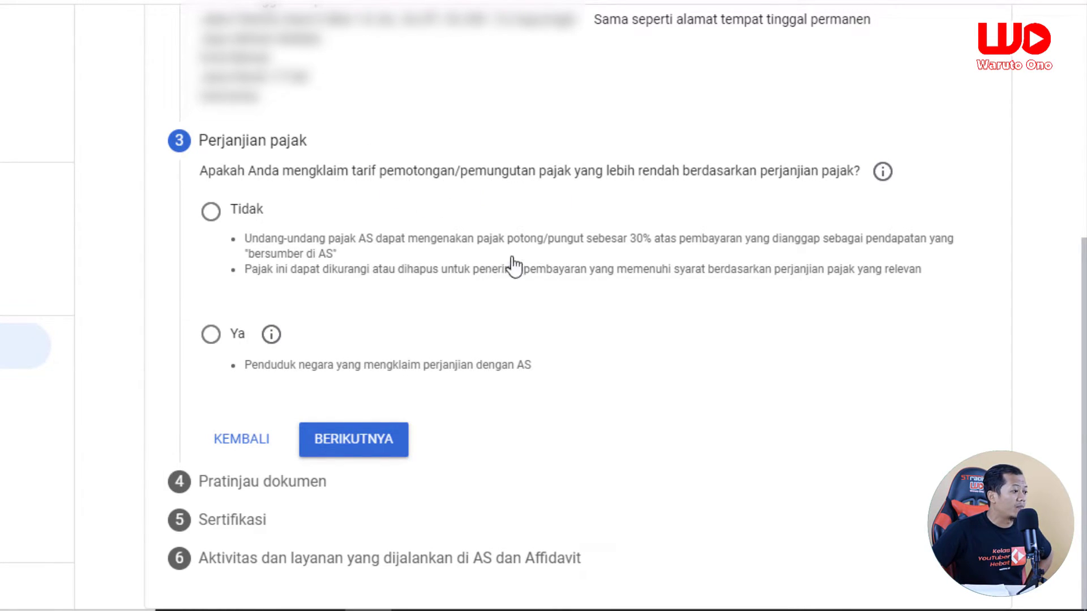
Answer Ya to claiming a reduced treaty rate and declare residence in Indonesia as the treaty country
click(211, 340)
click(213, 339)
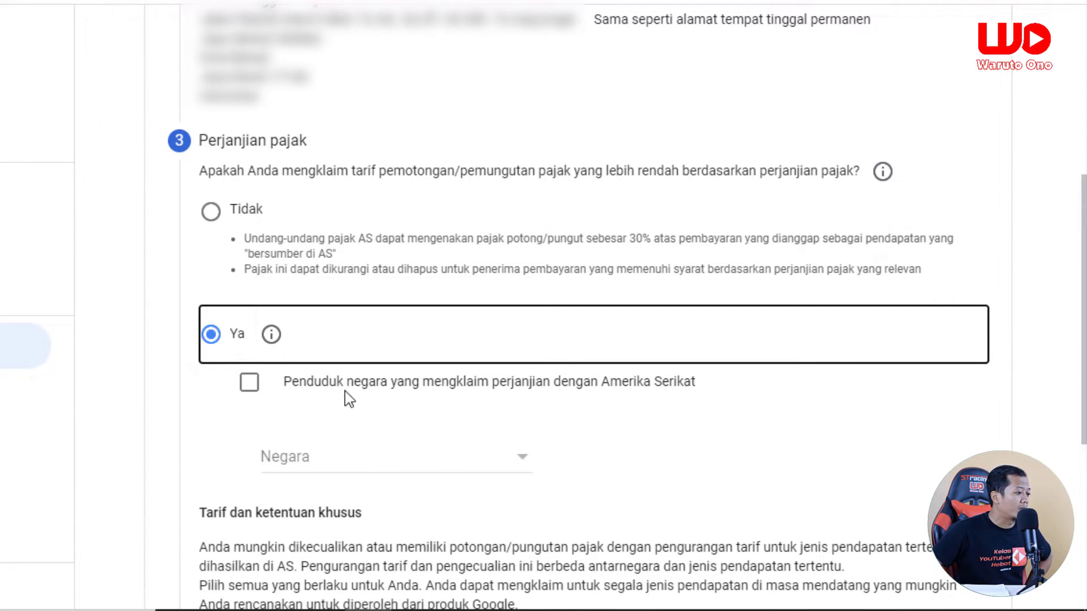
click(248, 383)
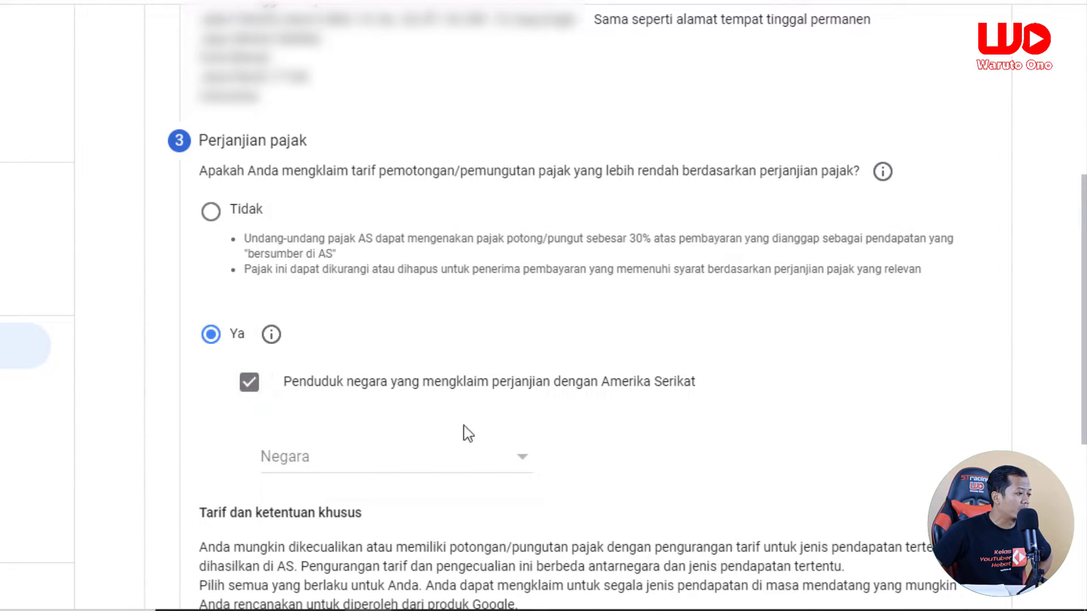
click(503, 465)
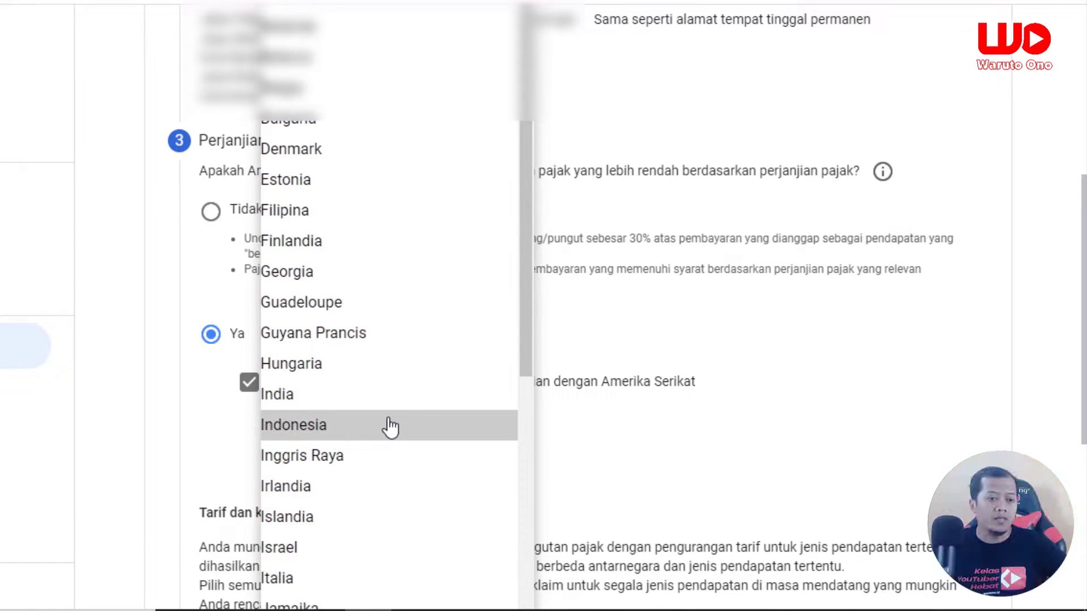
click(405, 426)
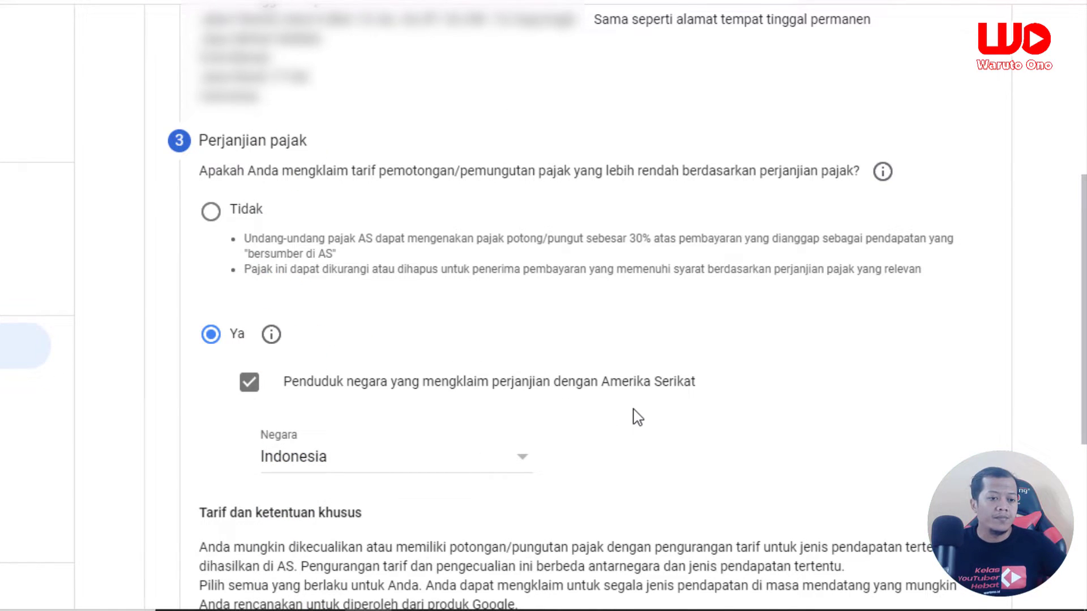
Claim Layanan (AdSense) under Pasal 8 ayat 1 at 0% (pengurangan tarif) and confirm the reason for meeting the treaty requirements
scroll(636, 417, down, 5)
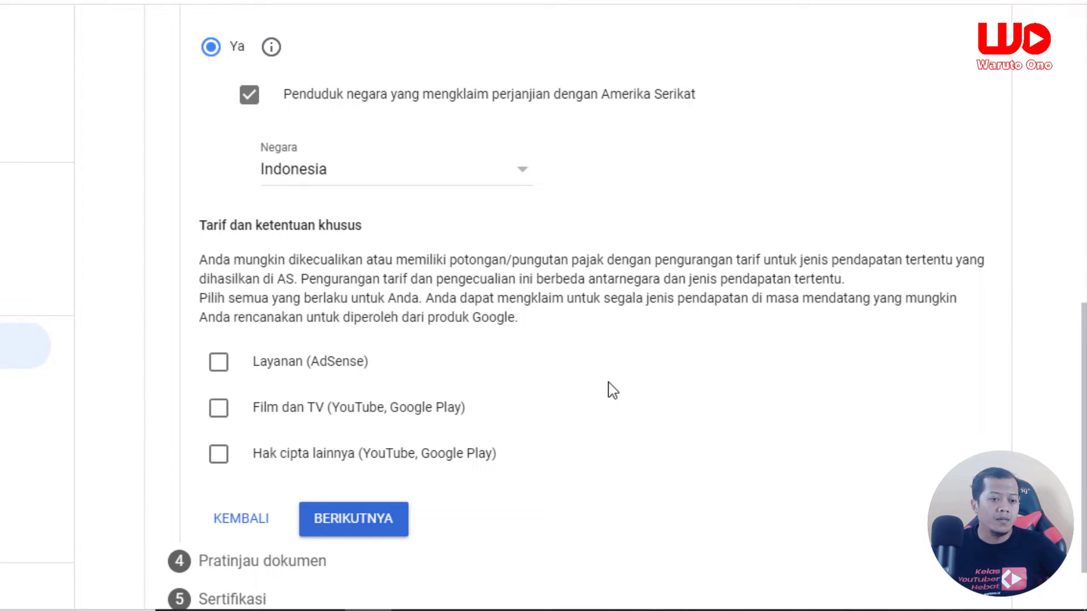
click(220, 365)
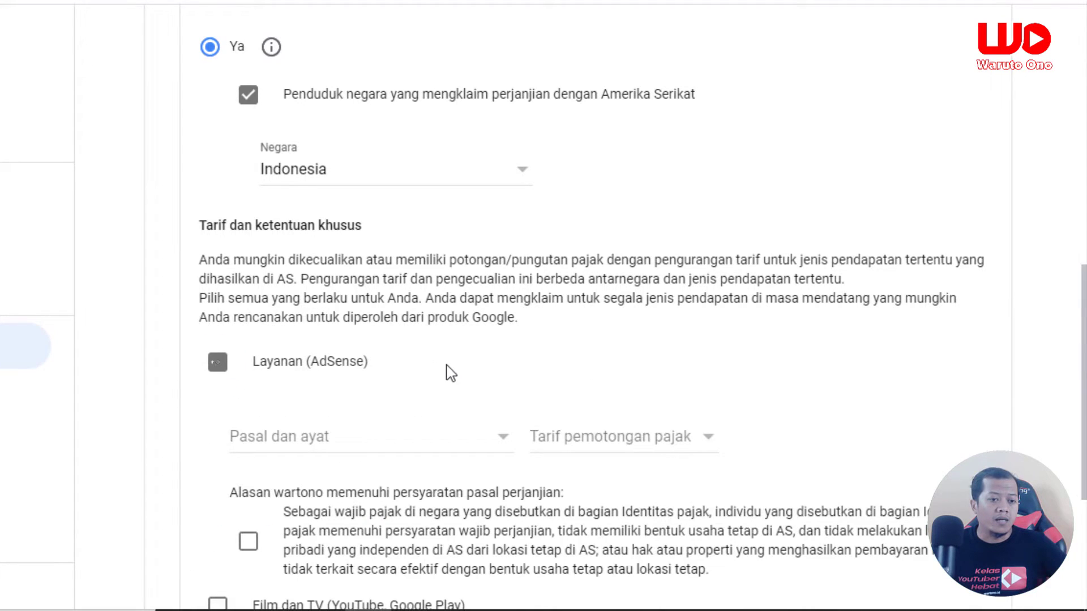
scroll(481, 386, down, 1)
scroll(485, 389, down, 2)
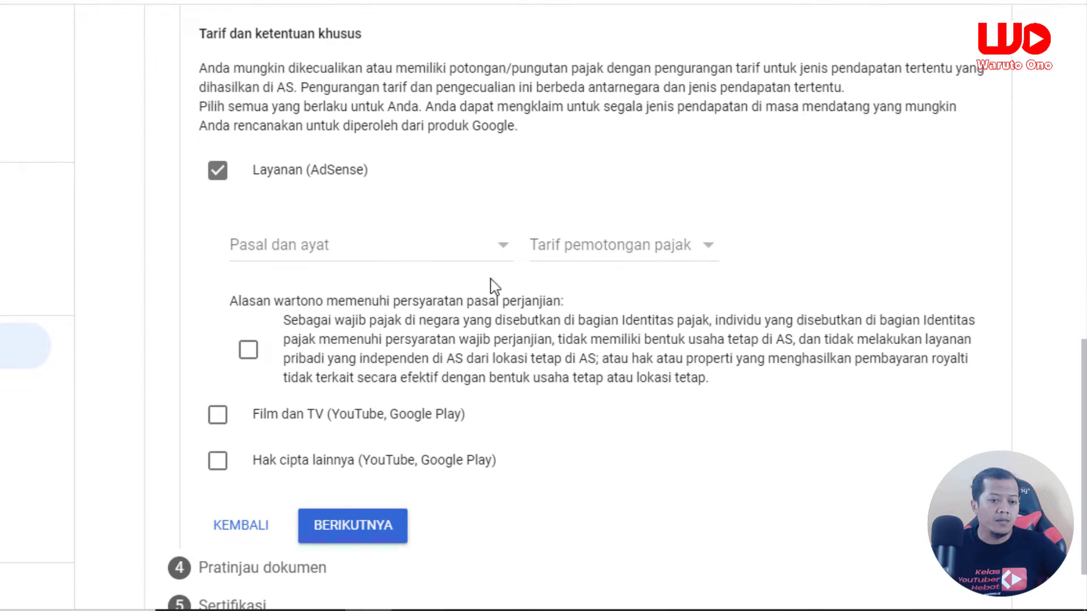
click(498, 250)
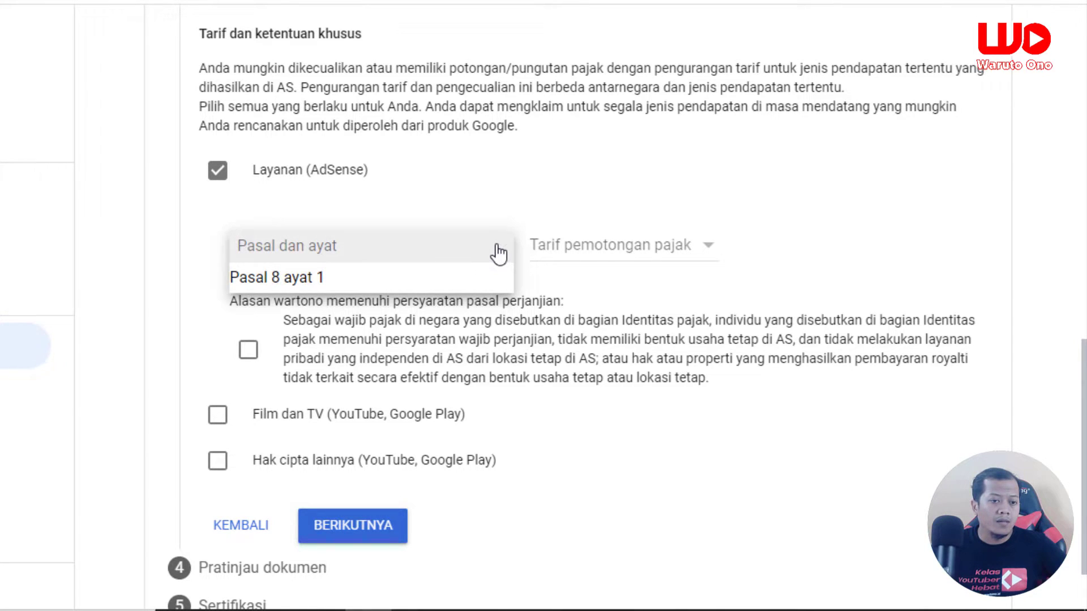
click(417, 287)
click(695, 254)
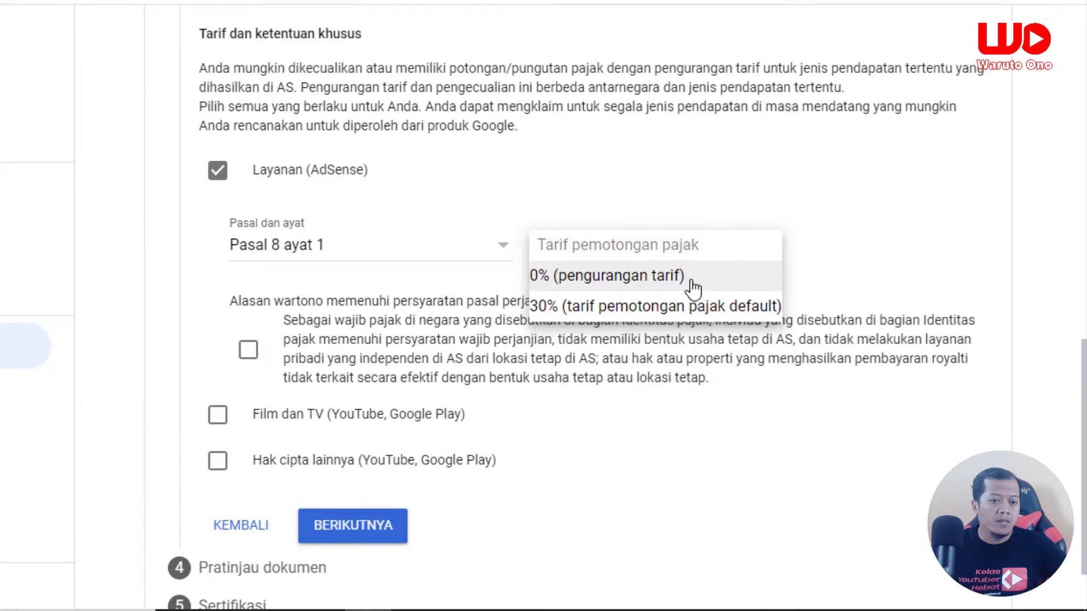
click(690, 280)
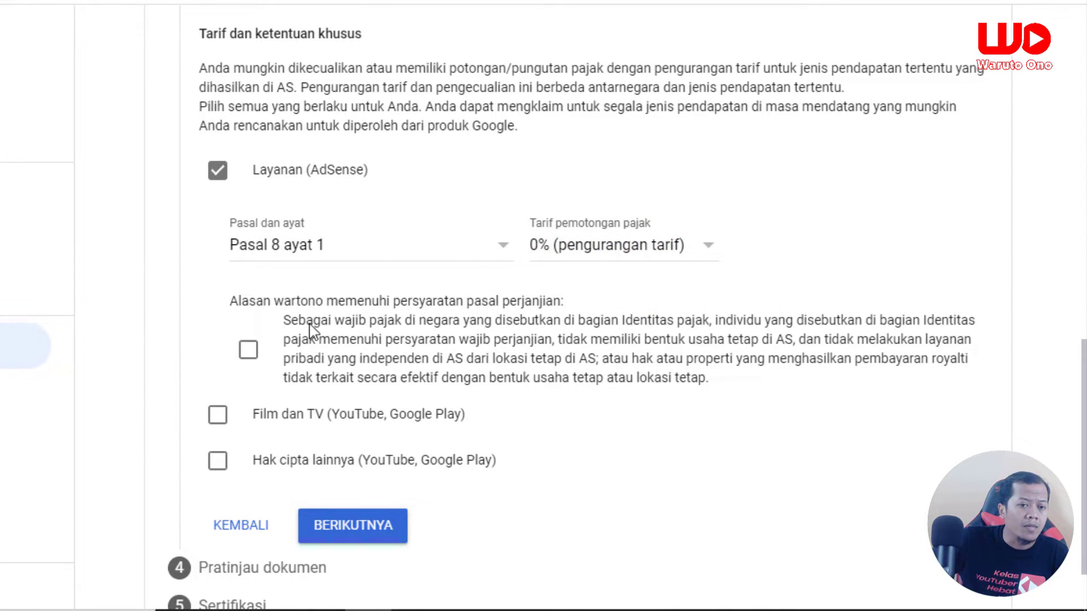
click(249, 351)
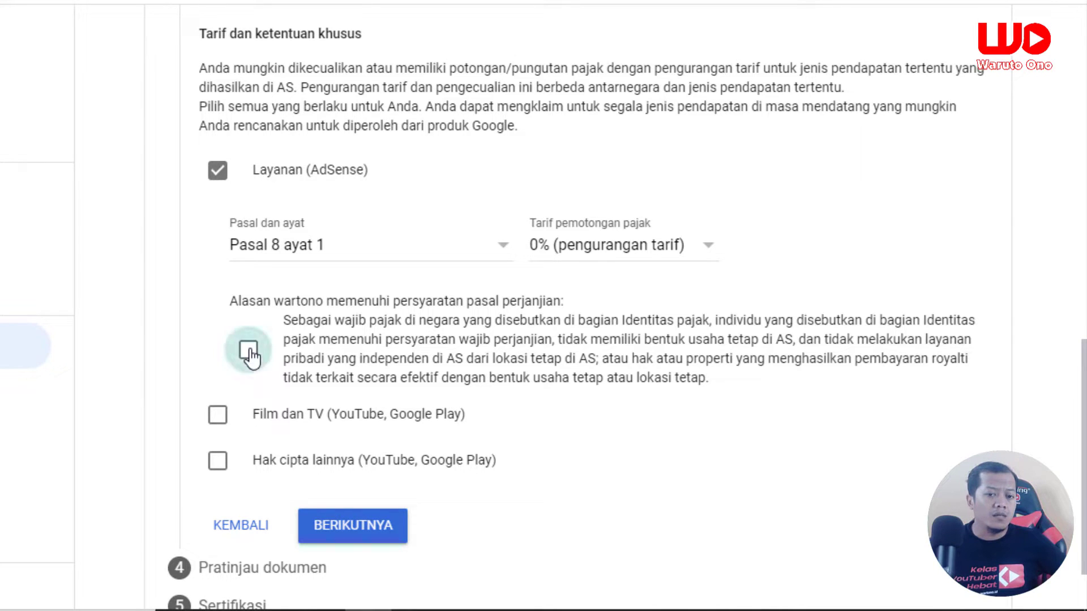
Claim Film dan TV (YouTube, Google Play) under Pasal 13 ayat 2 at 10% (pengurangan tarif) and confirm the reason for meeting the treaty requirements
click(217, 422)
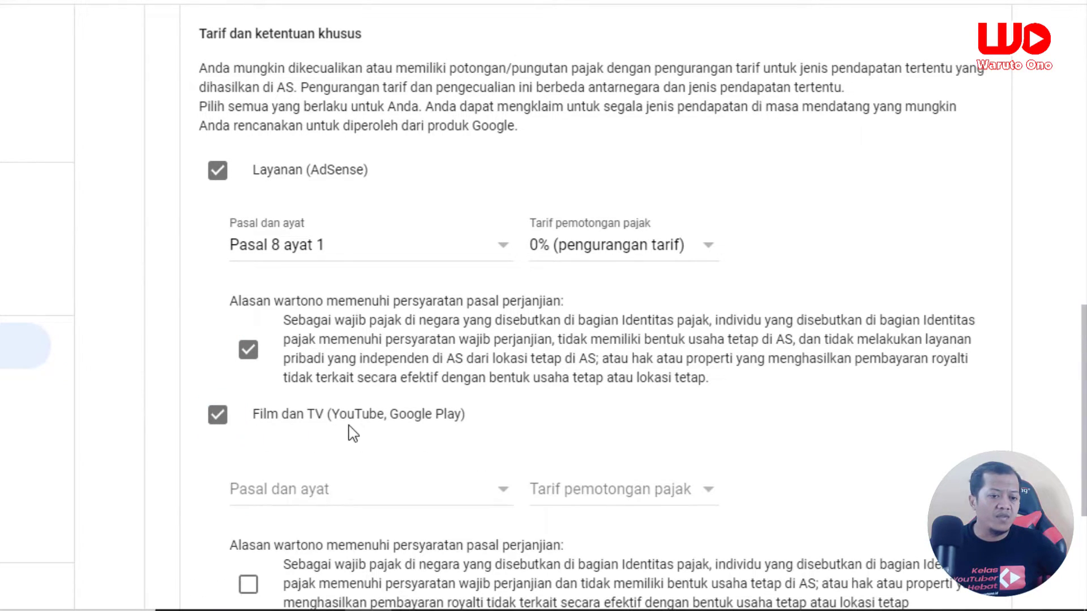
scroll(474, 451, down, 3)
click(491, 299)
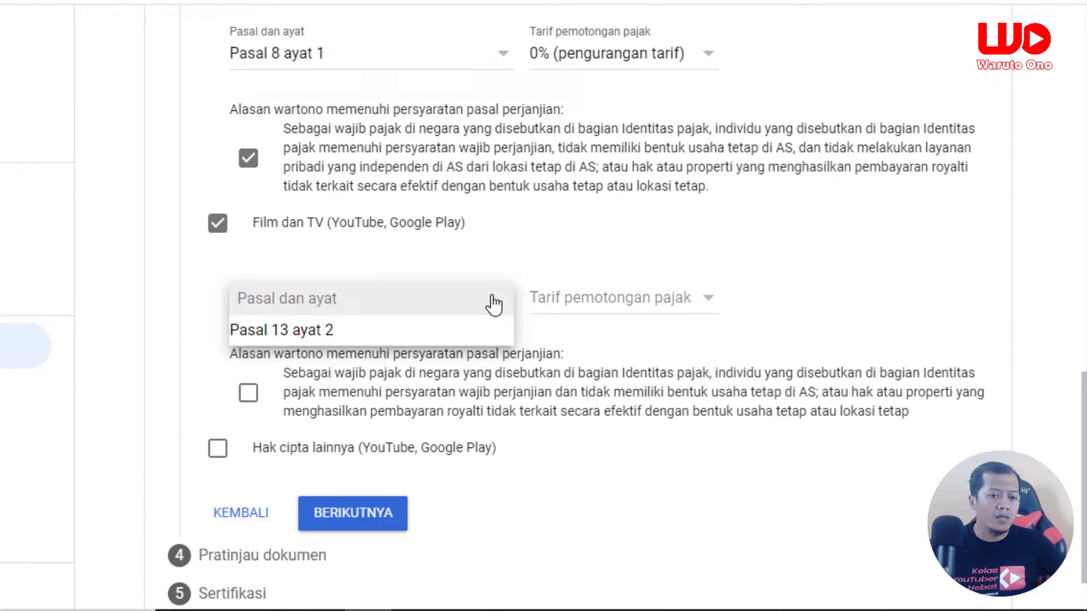
click(399, 339)
click(618, 302)
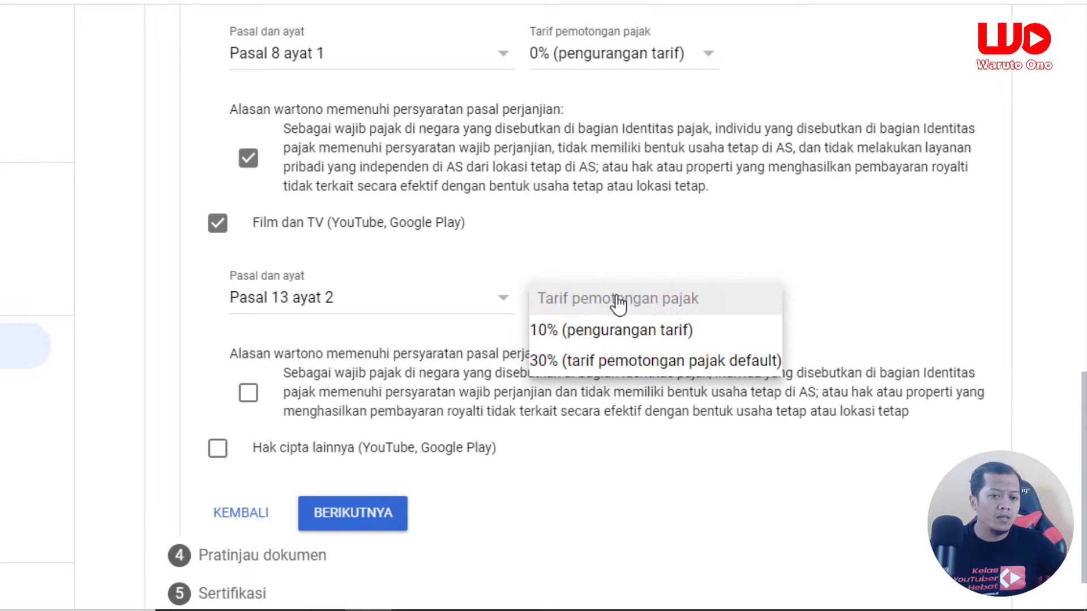
click(617, 330)
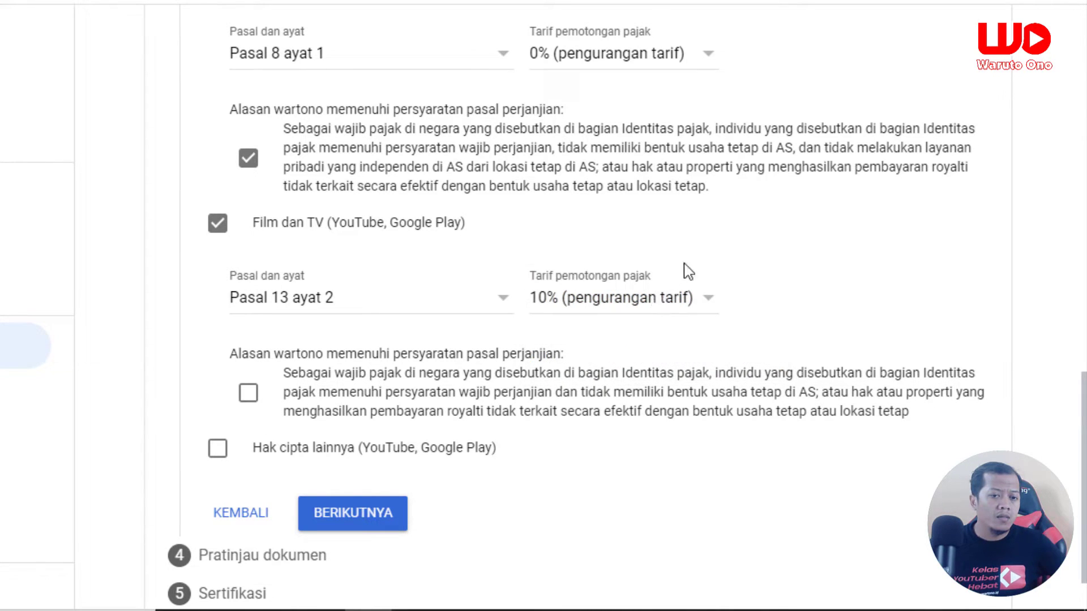
scroll(701, 245, up, 2)
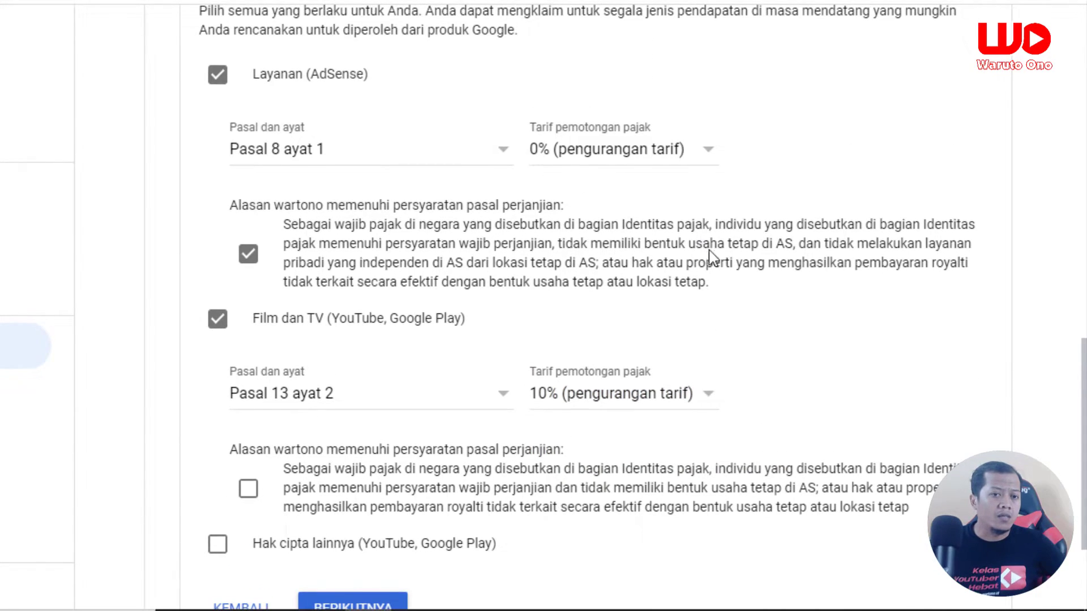
scroll(703, 257, down, 3)
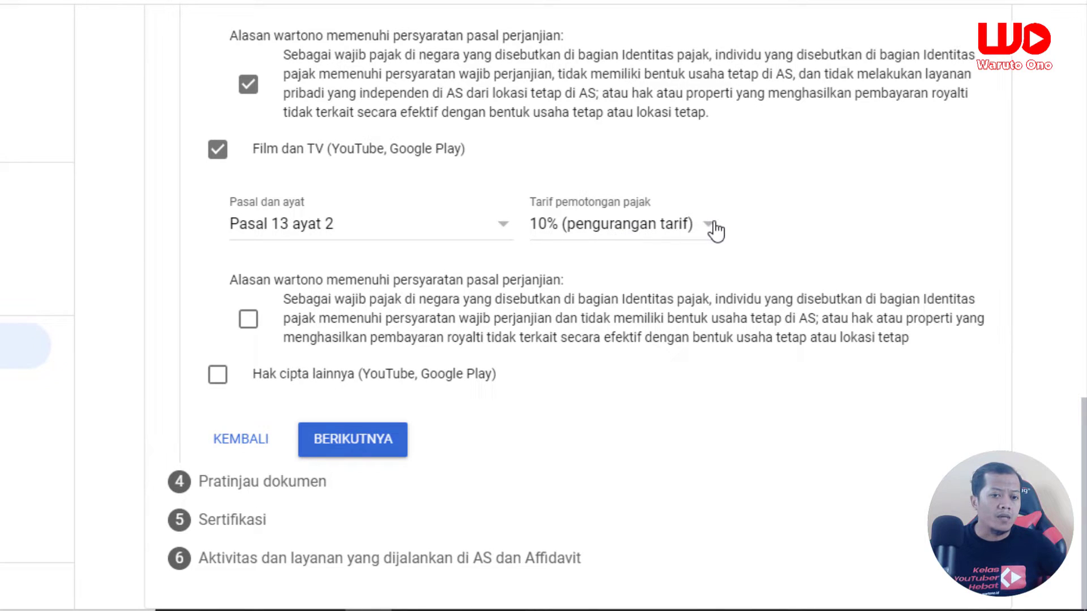
click(249, 320)
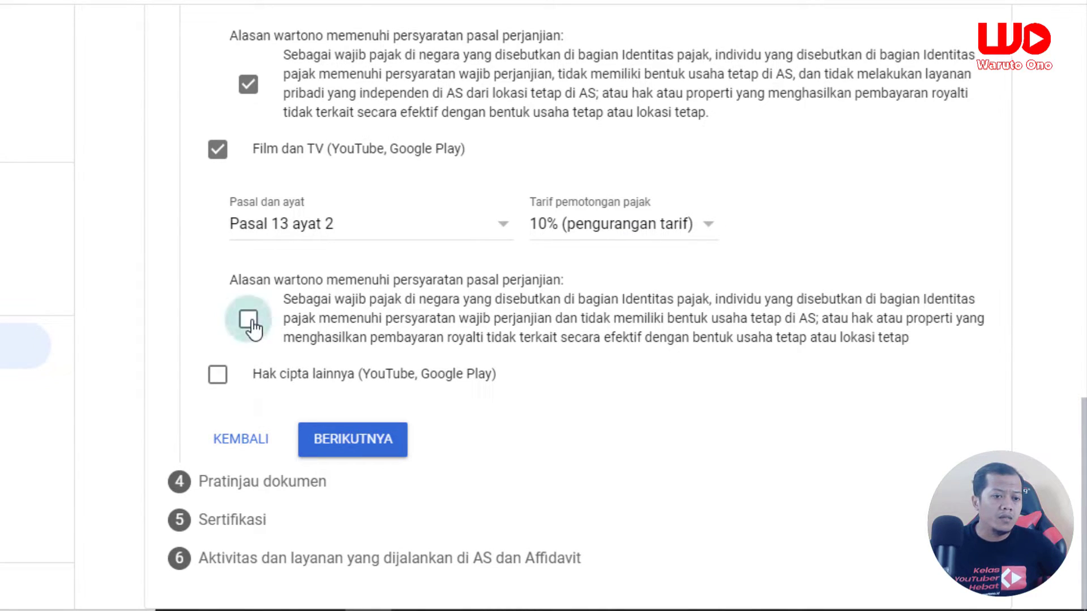
Claim Hak cipta lainnya (YouTube, Google Play) under Pasal 13 ayat 2 at 10% (pengurangan tarif), confirm the treaty reason, and continue
click(211, 379)
scroll(502, 432, down, 3)
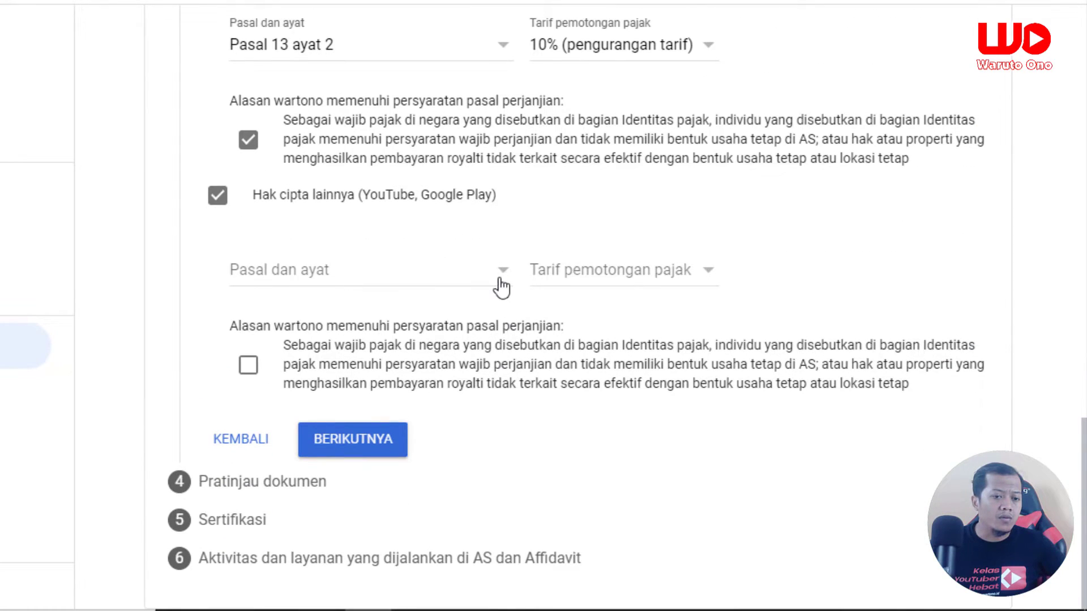
click(492, 277)
click(444, 307)
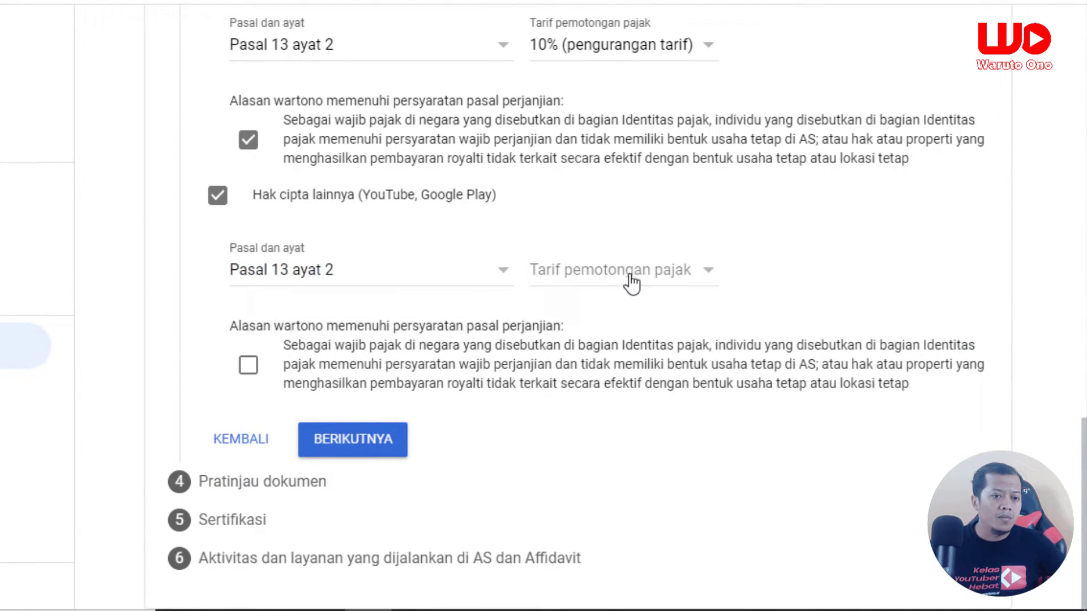
click(631, 283)
click(619, 303)
click(249, 368)
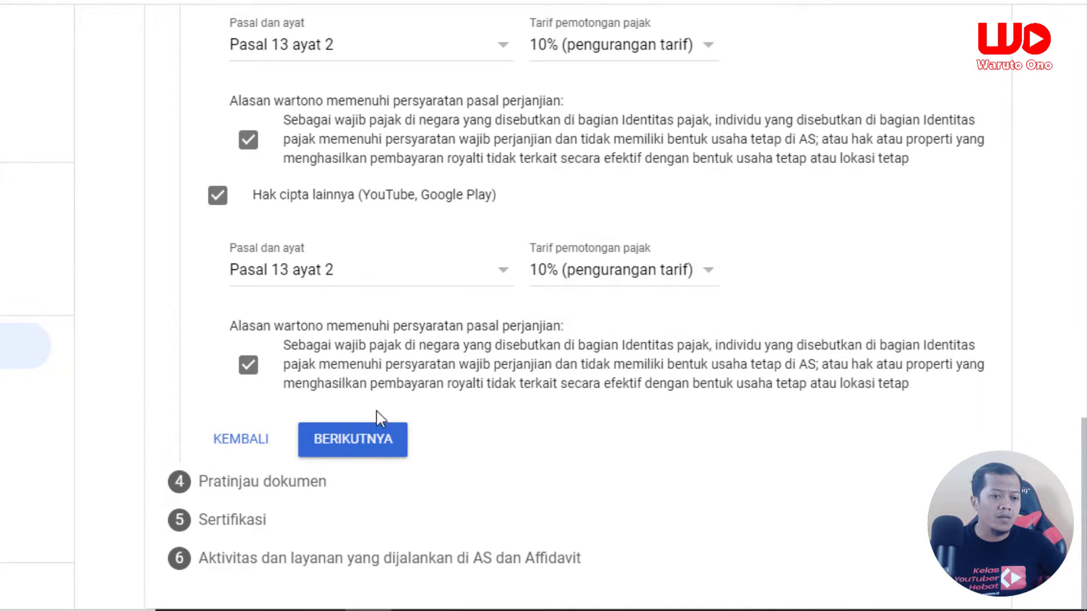
click(351, 442)
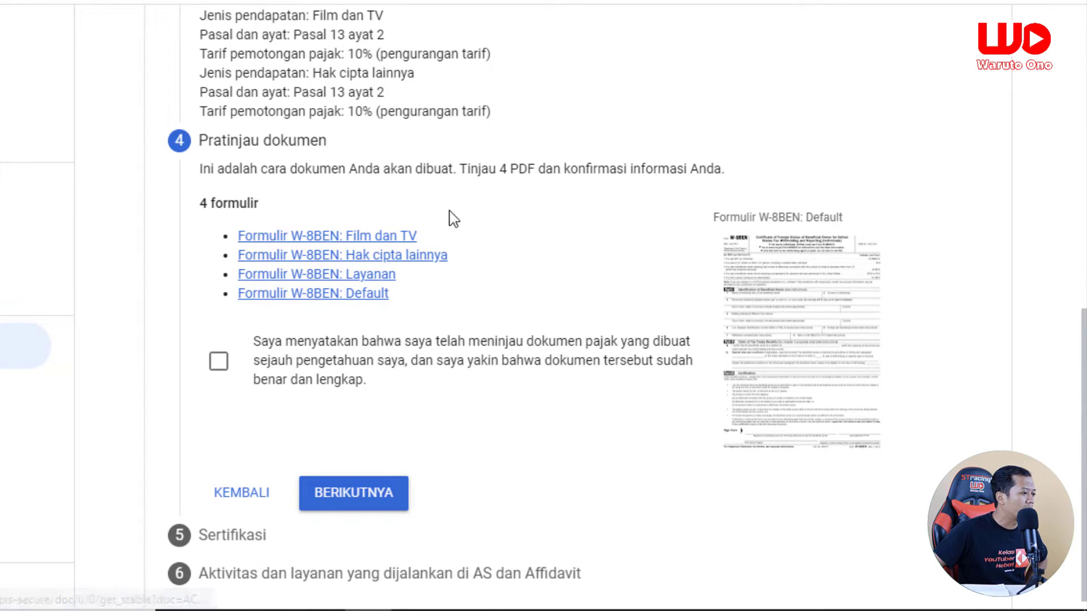
Declare that the generated W-8BEN documents have been reviewed and are correct, and continue to the certification's signature area
click(219, 365)
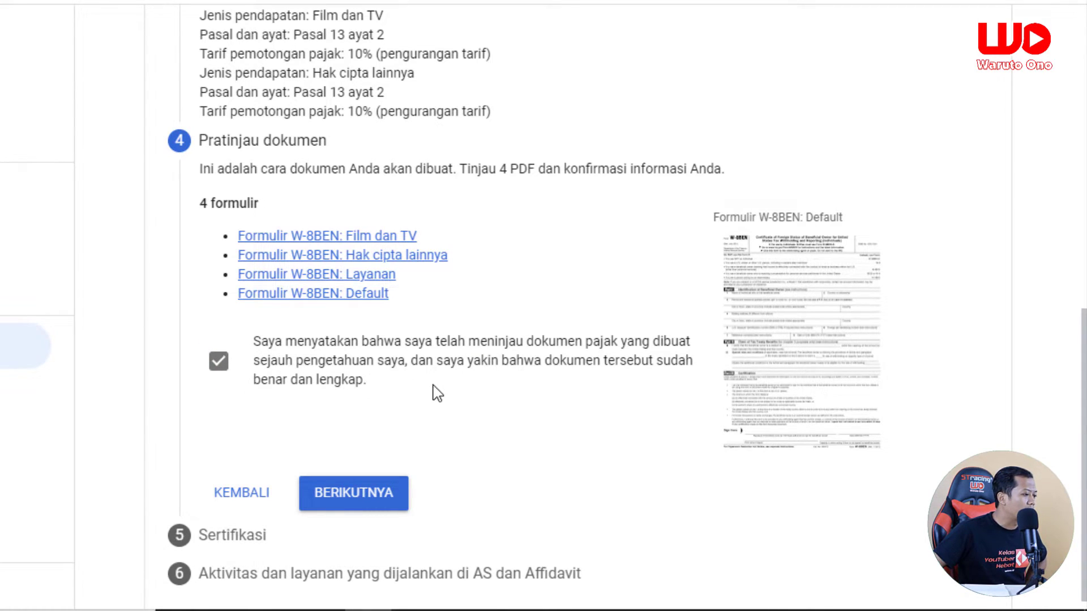
click(342, 478)
scroll(500, 265, down, 6)
scroll(501, 265, down, 2)
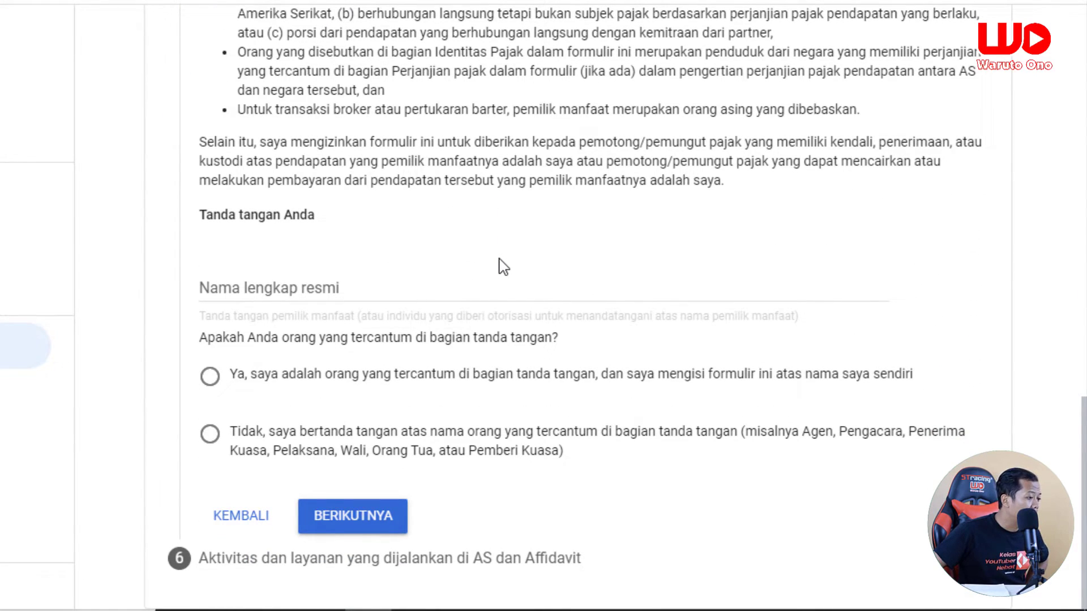
Sign the certification with the full legal name, answer Ya to being the person named in the signature, and continue
click(358, 294)
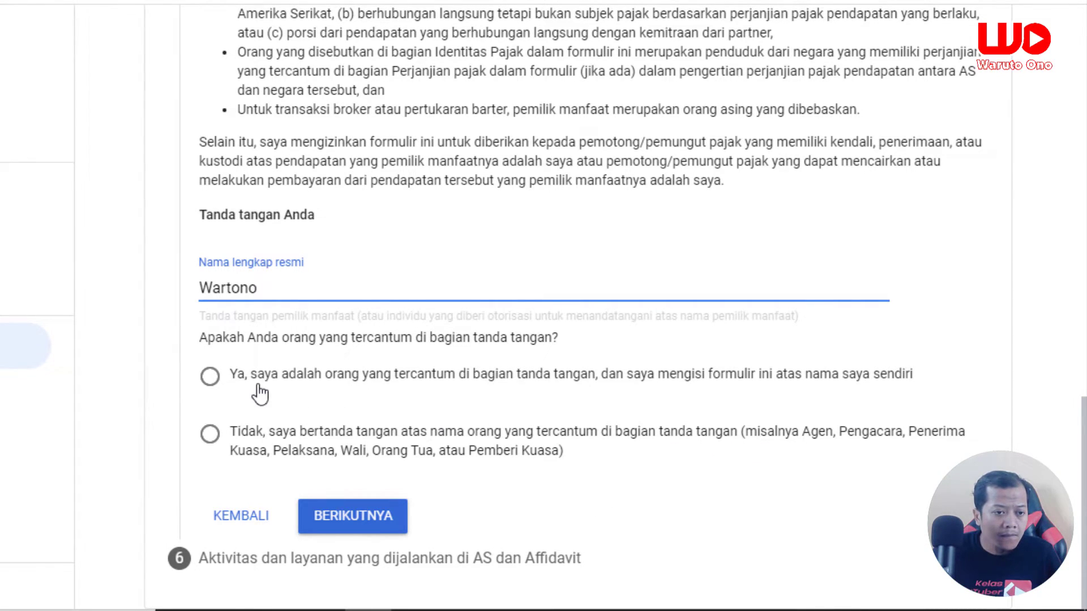
click(209, 379)
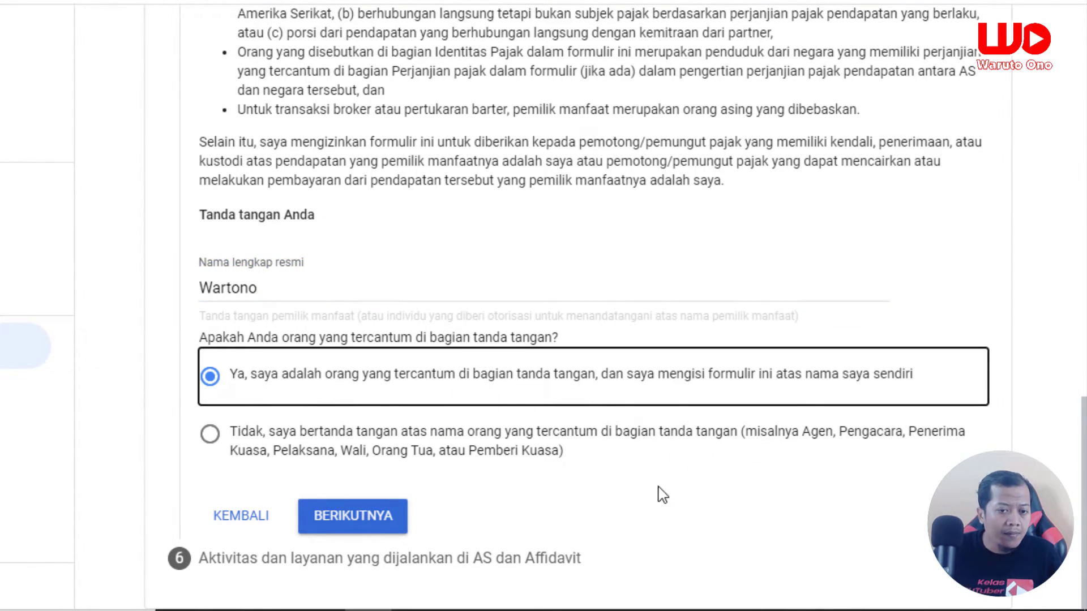
click(348, 514)
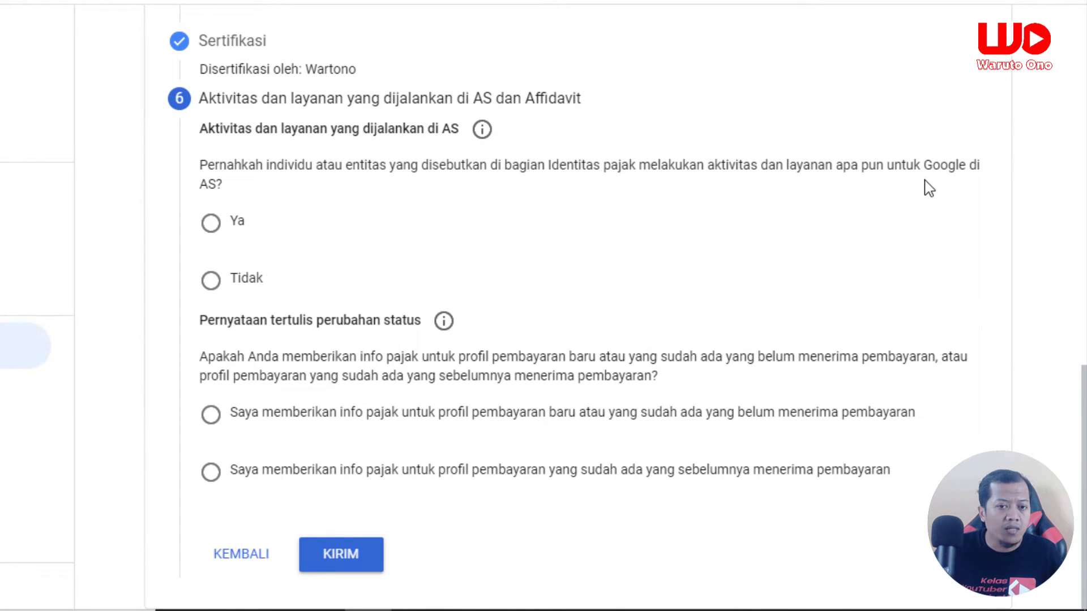
Answer Tidak to having performed activities and services for Google in the US, and declare that all services are performed outside the US
click(212, 279)
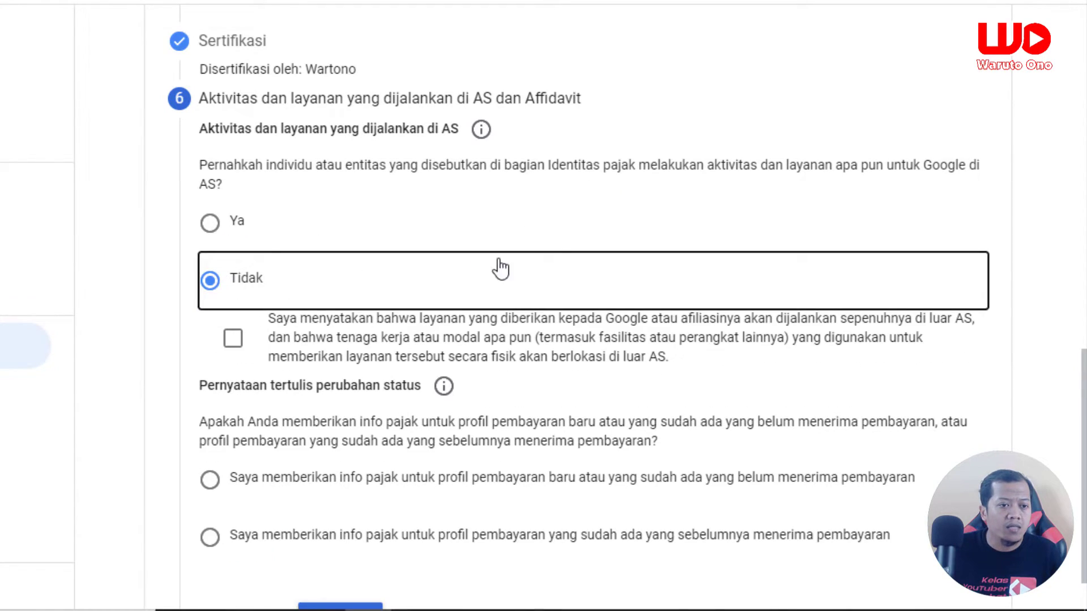
click(231, 340)
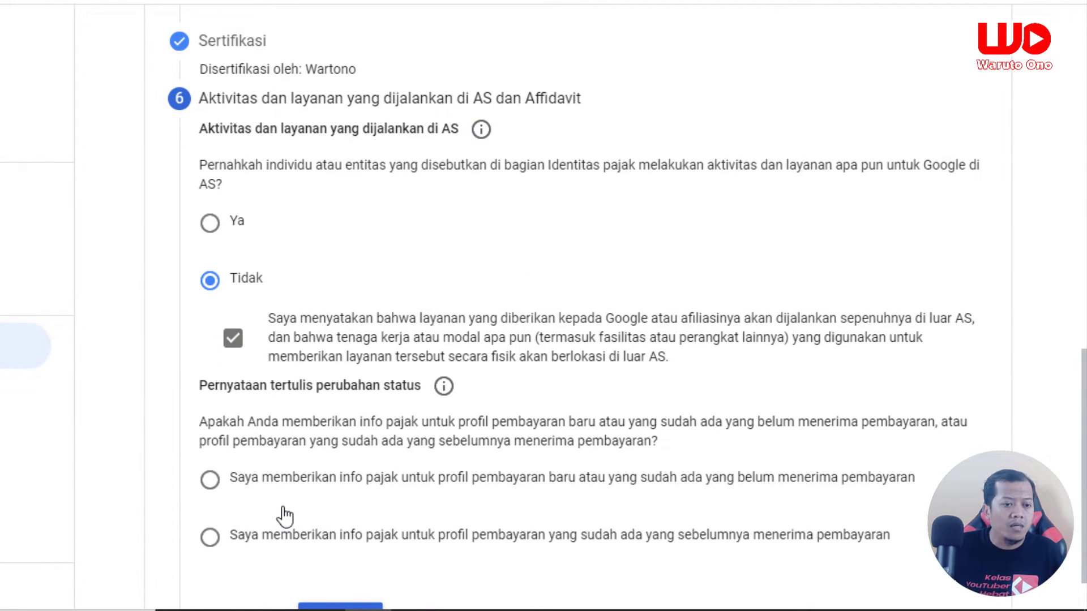
scroll(285, 515, down, 1)
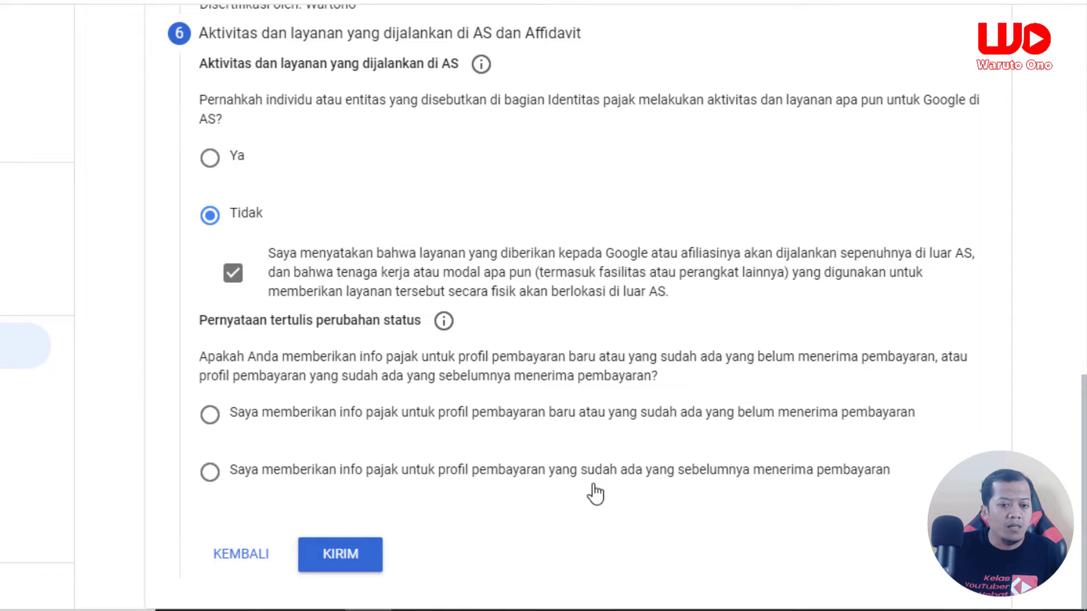
Choose the existing payments profile that previously received payments, affirm the information is unchanged since 1 Januari 2020, and submit the tax form
click(212, 476)
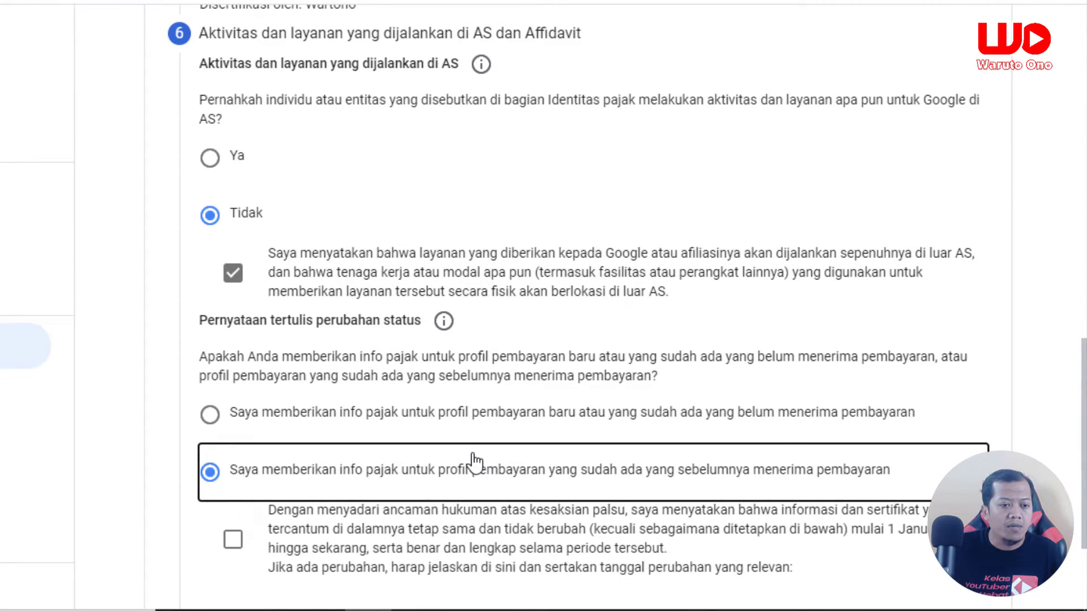
scroll(267, 399, down, 3)
click(246, 380)
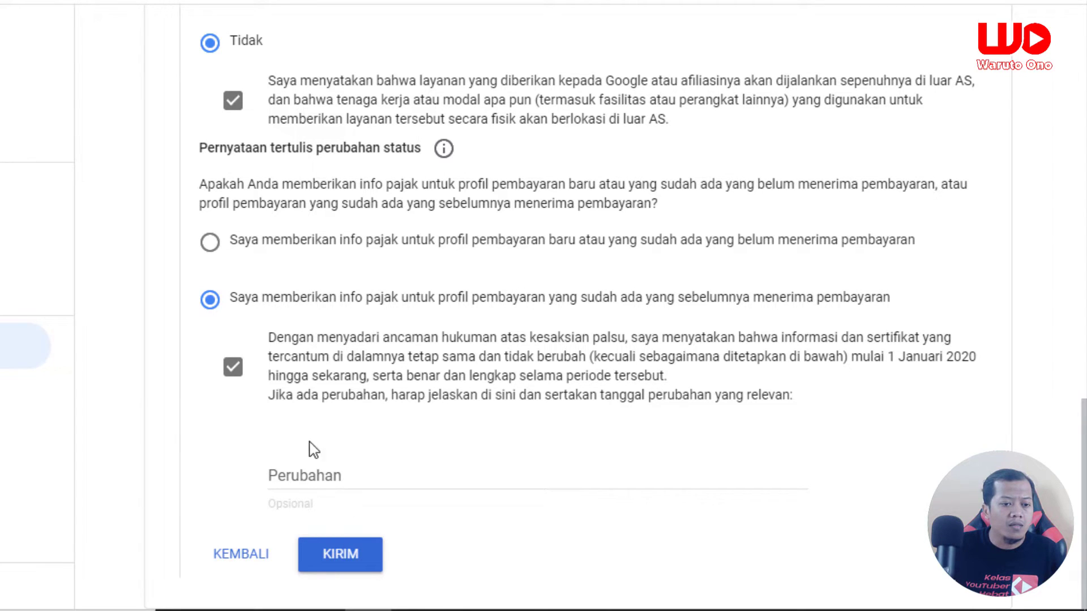
click(345, 564)
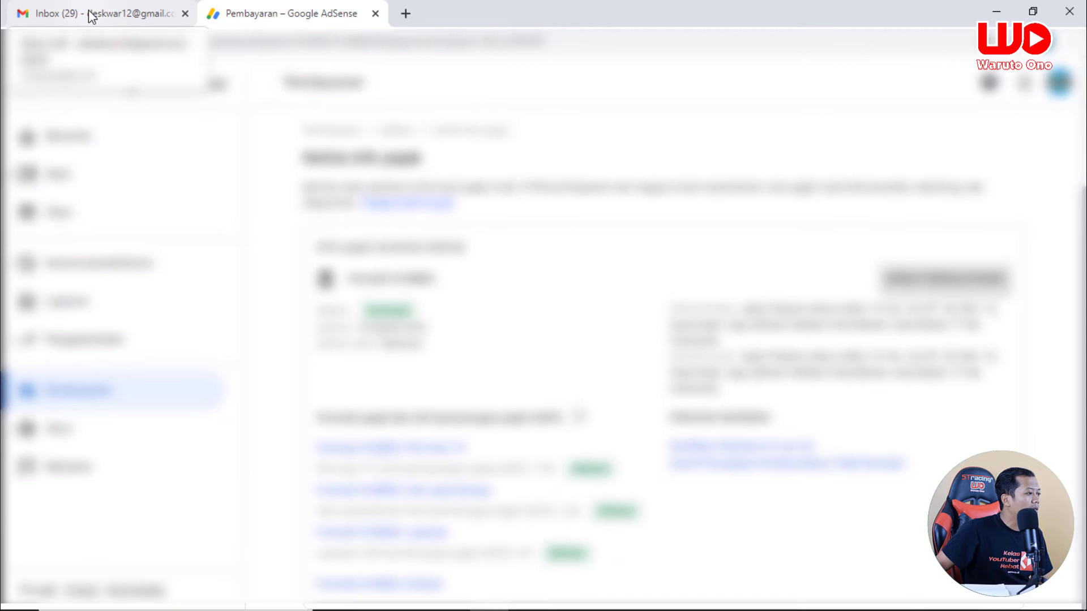
Switch to the Gmail inbox and open the newest Google Payments email about the tax information
click(90, 17)
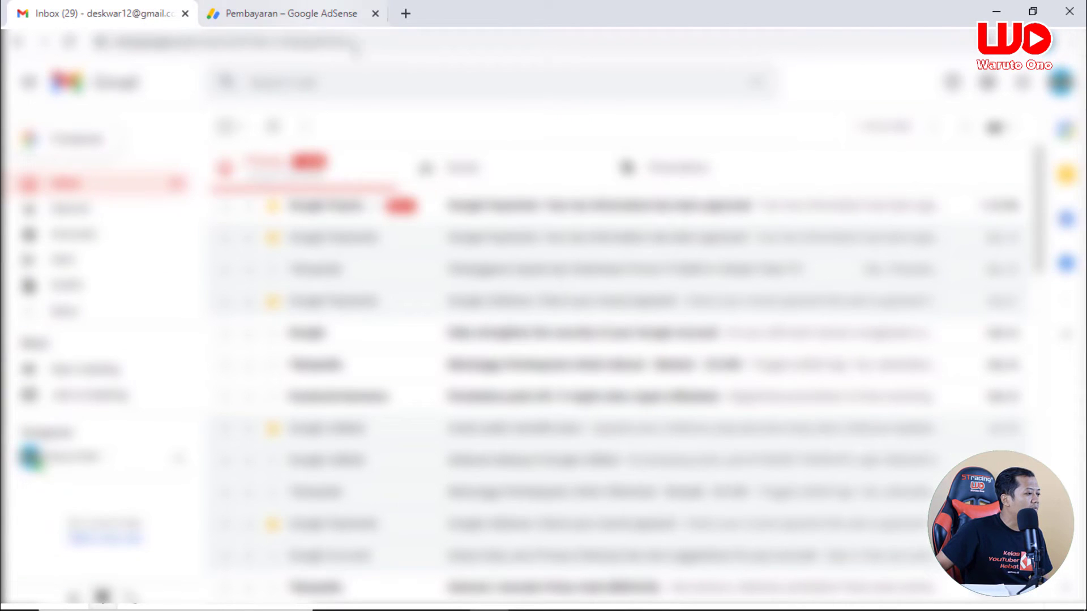
click(484, 214)
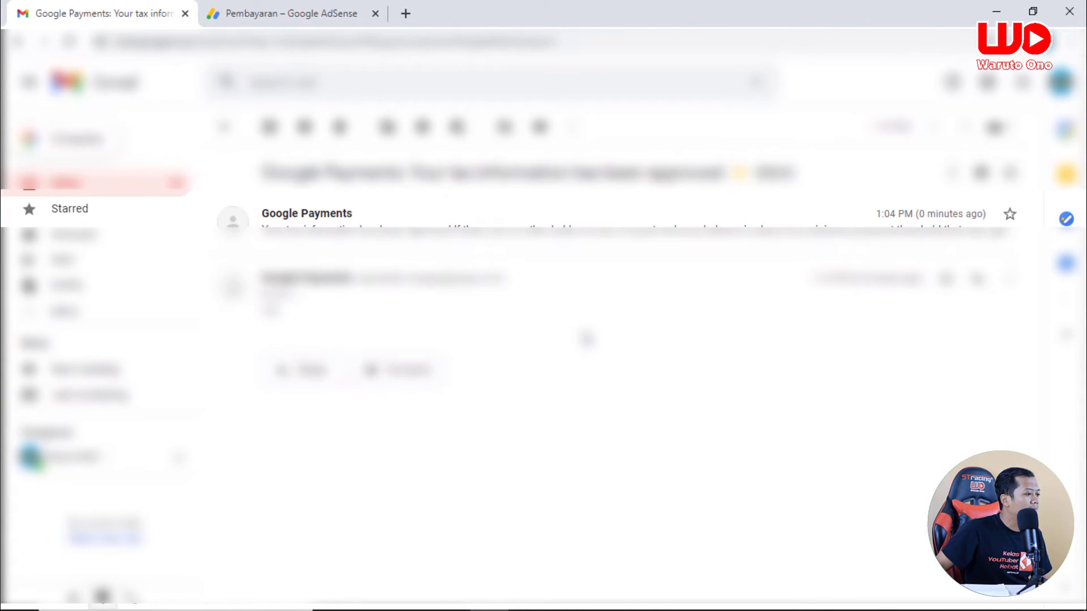